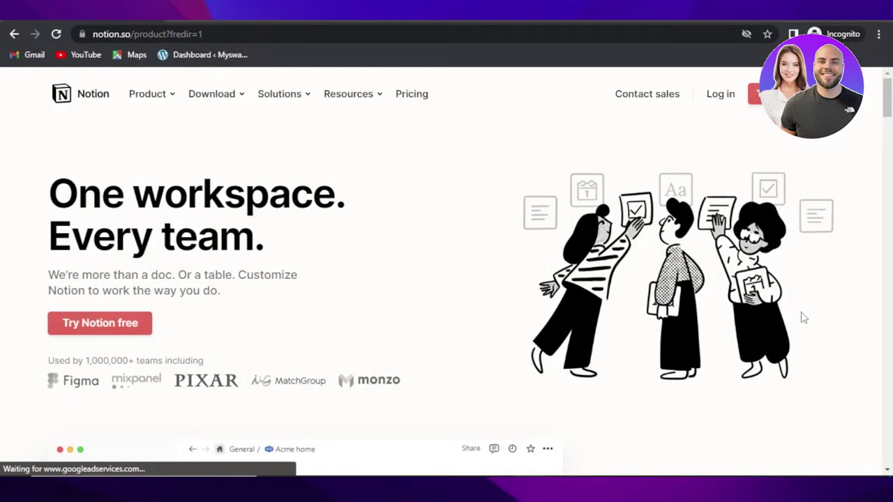
# Step: Sign up for a free Notion account and land on the new workspace's Quick Note page
pyautogui.moveTo(888, 100)
pyautogui.mouseDown()
pyautogui.moveTo(888, 258)
pyautogui.moveTo(888, 98)
pyautogui.mouseUp()
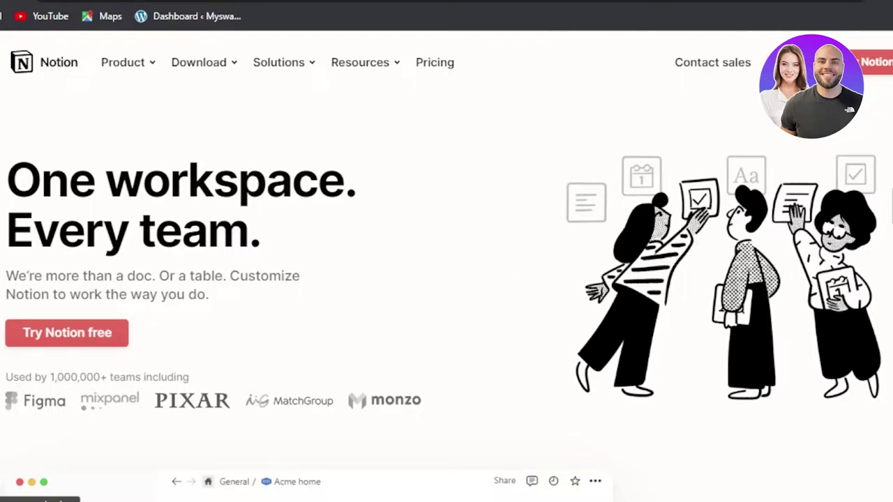
pyautogui.scroll(-1, 881, 113)
pyautogui.scroll(-15, 447, 279)
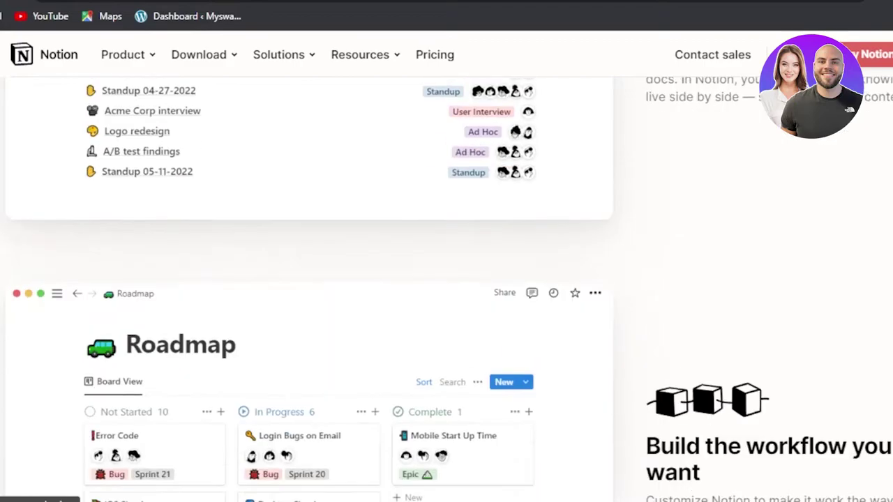
pyautogui.scroll(-12, 447, 279)
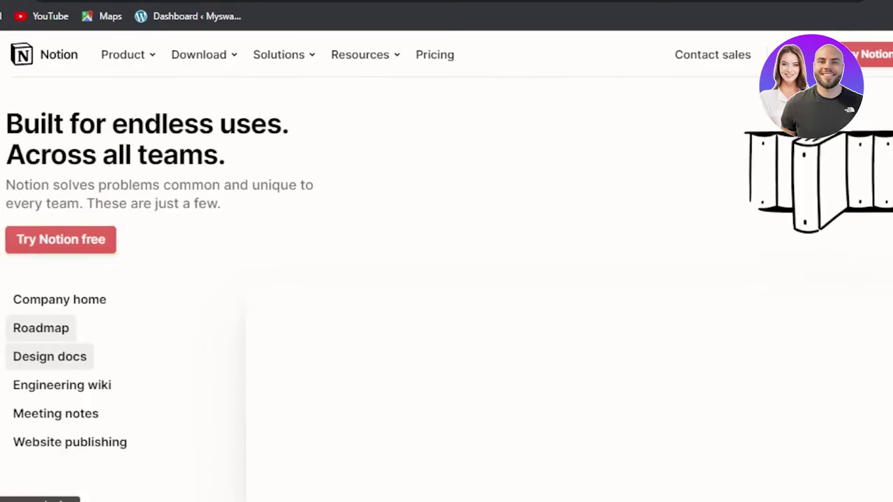
pyautogui.scroll(-10, 447, 279)
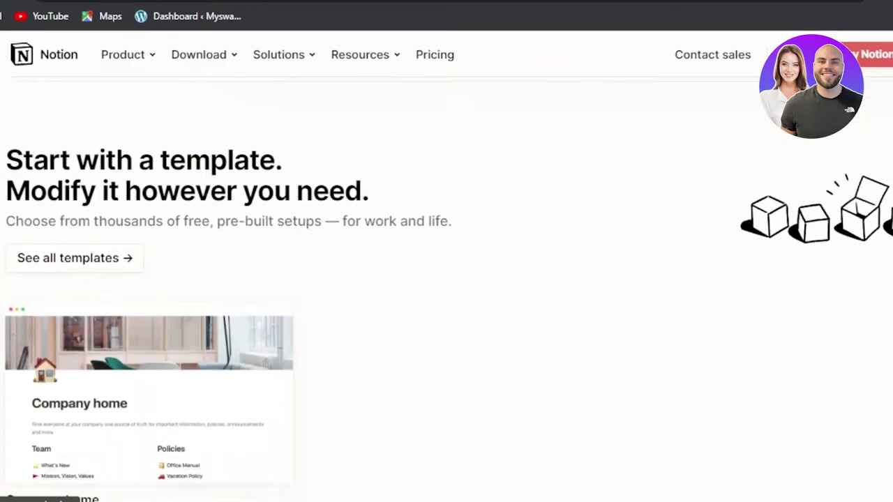
pyautogui.scroll(4, 446, 279)
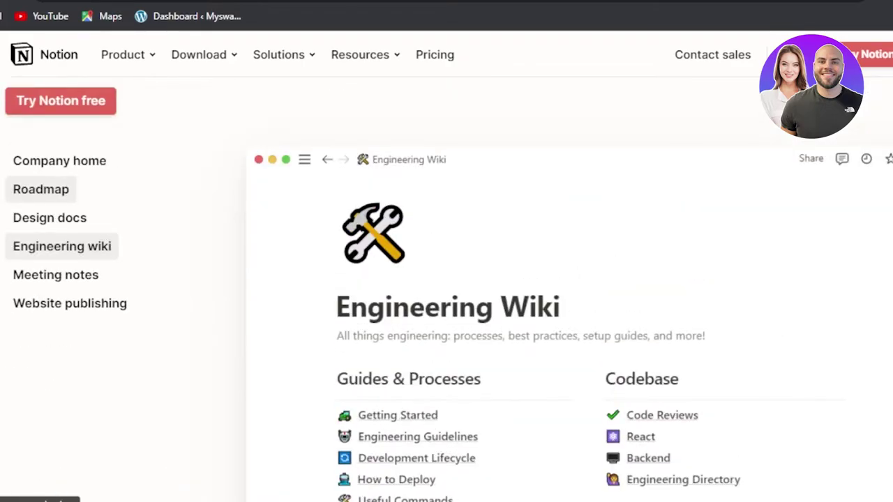
pyautogui.scroll(10, 447, 279)
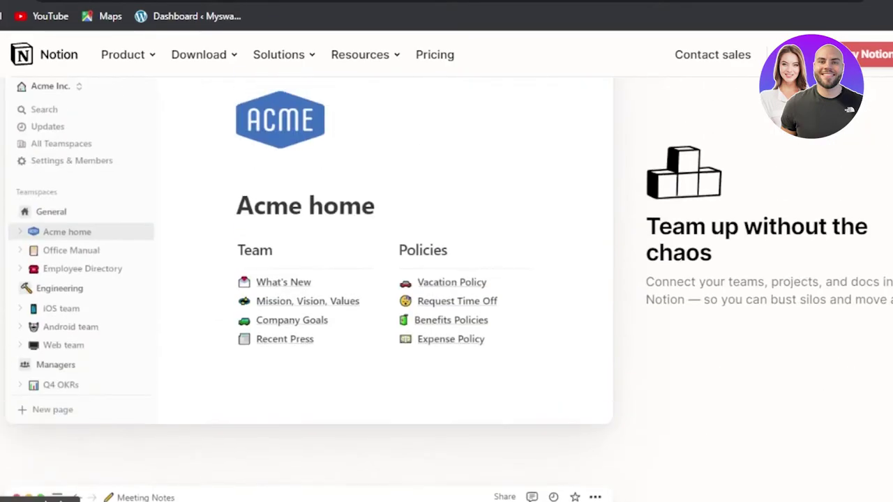
pyautogui.scroll(5, 446, 279)
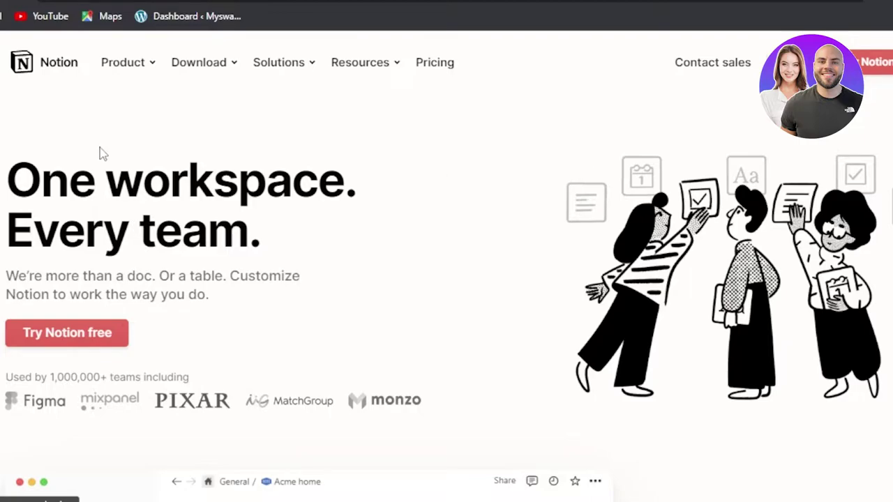
pyautogui.click(62, 335)
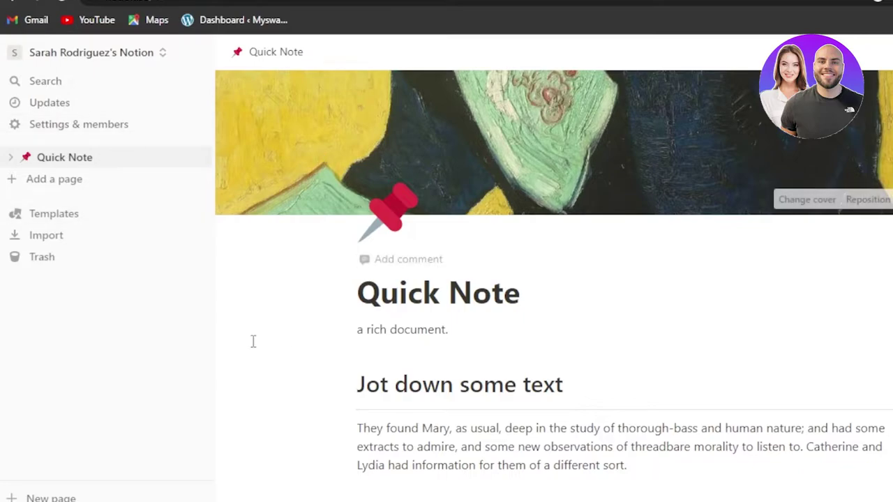
pyautogui.click(159, 57)
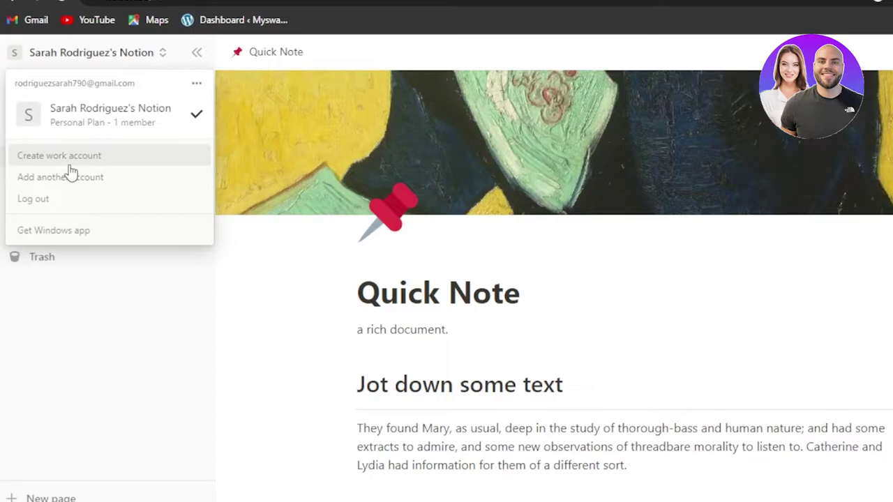
pyautogui.click(245, 279)
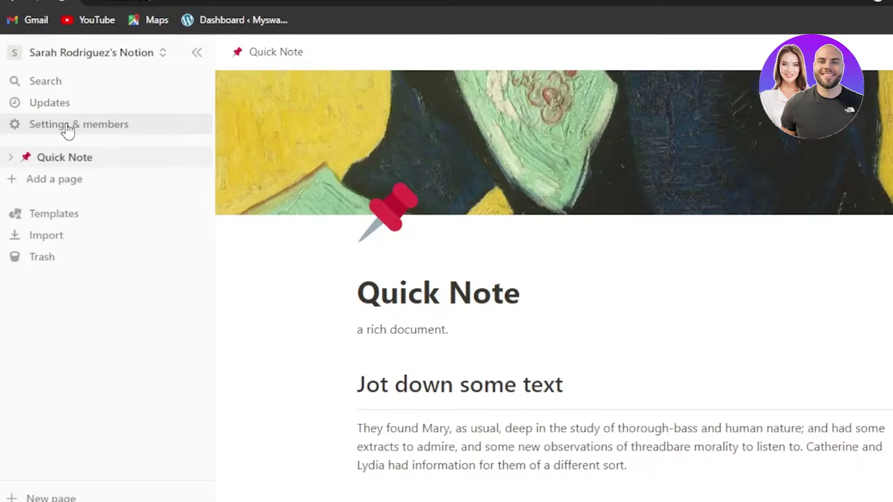
# Step: Open the template gallery, expand the Student templates and preview Student Dashboard
pyautogui.click(54, 214)
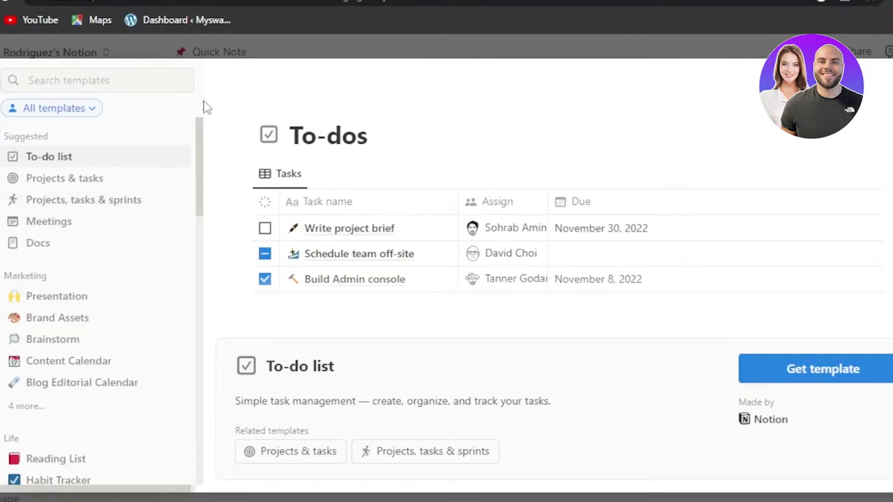
pyautogui.moveTo(201, 139); pyautogui.dragTo(200, 435)
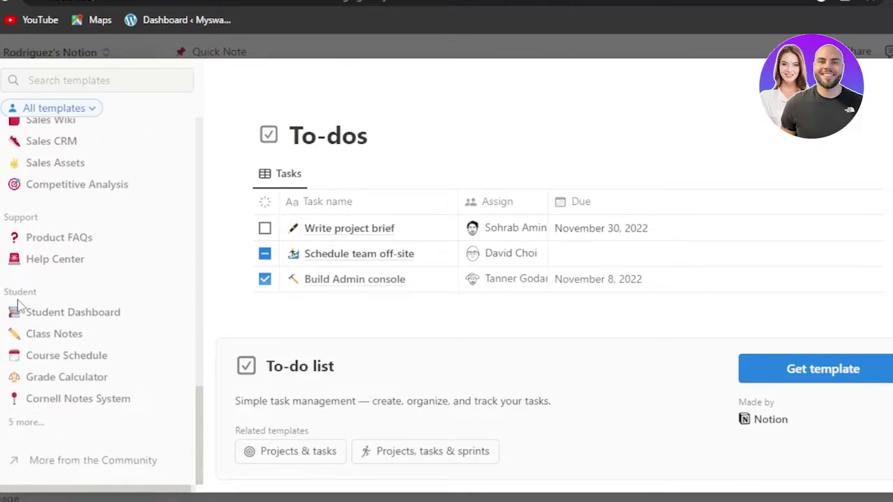
pyautogui.click(23, 423)
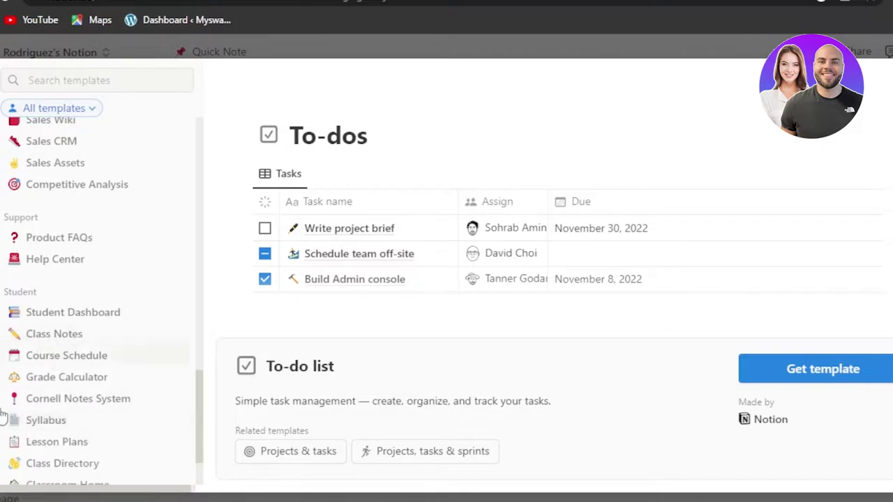
pyautogui.moveTo(200, 396); pyautogui.dragTo(202, 429)
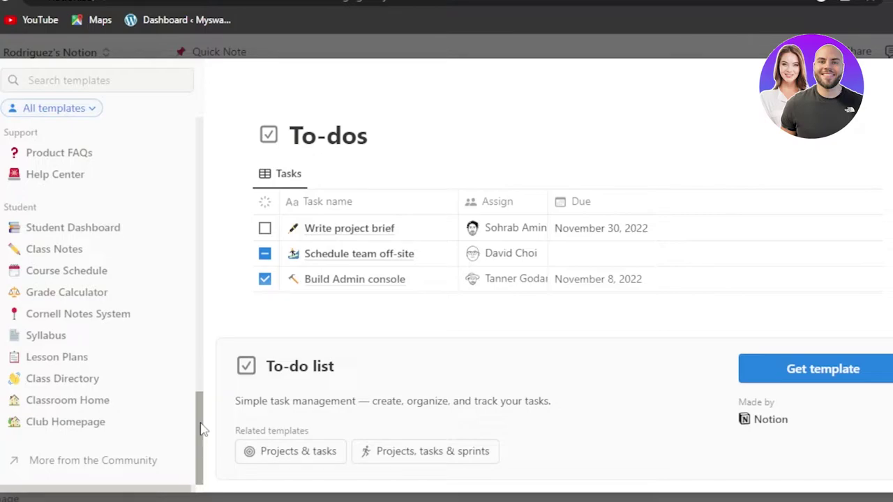
pyautogui.click(56, 233)
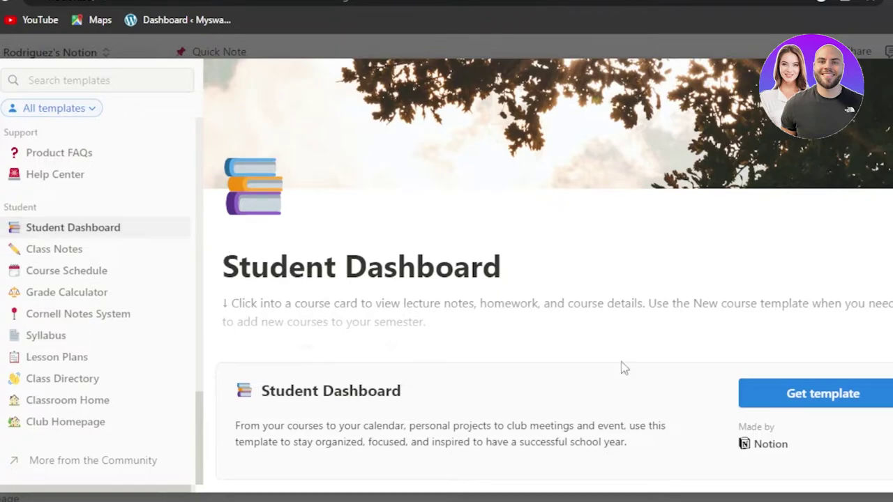
# Step: Add the Student Dashboard template and scroll to its Courses gallery of three Fall 2023 cards
pyautogui.click(849, 400)
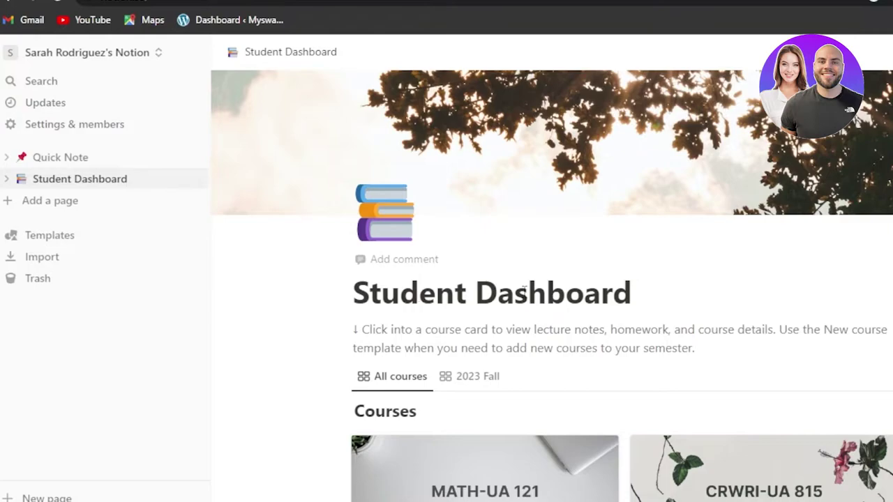
pyautogui.scroll(-1, 558, 175)
pyautogui.scroll(-3, 620, 286)
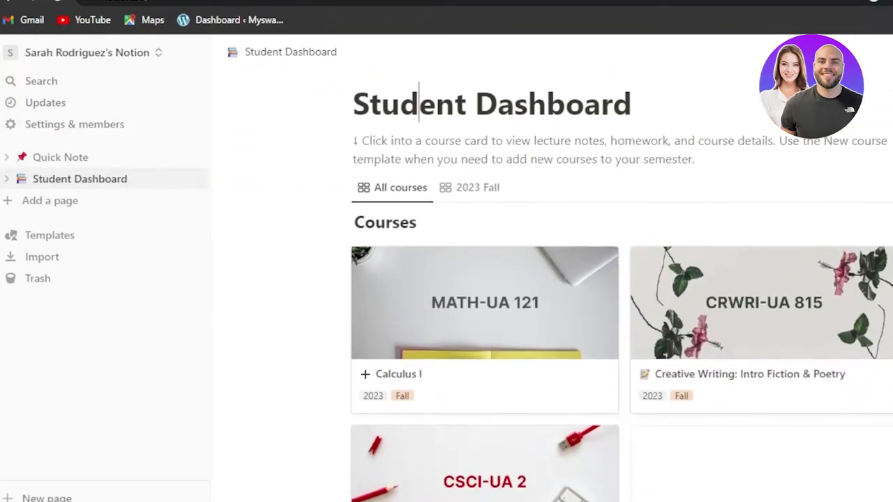
pyautogui.scroll(2, 620, 286)
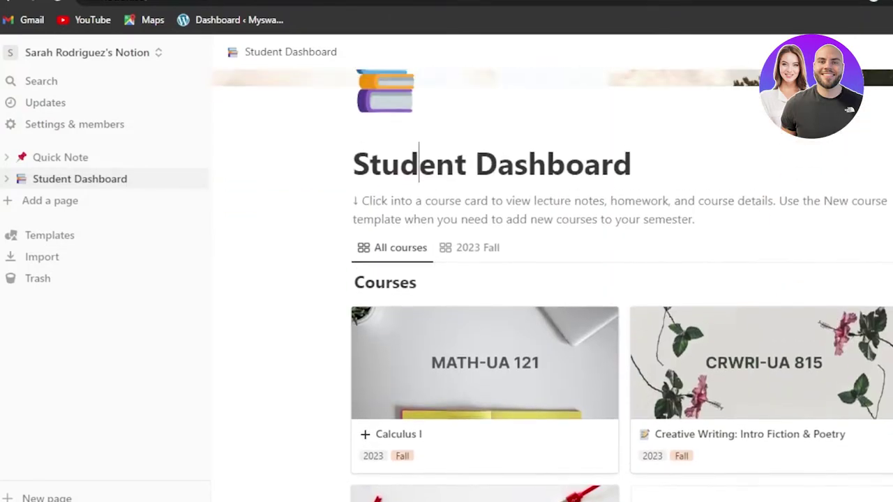
pyautogui.click(632, 170)
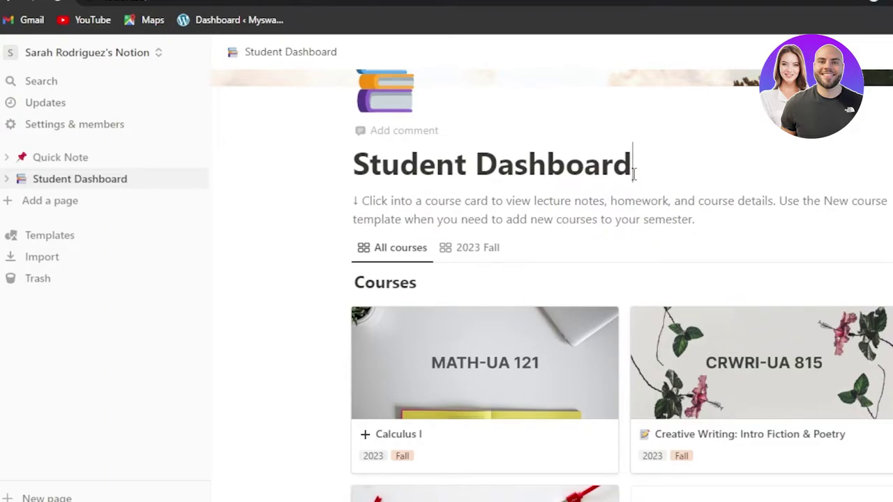
pyautogui.scroll(-3, 633, 171)
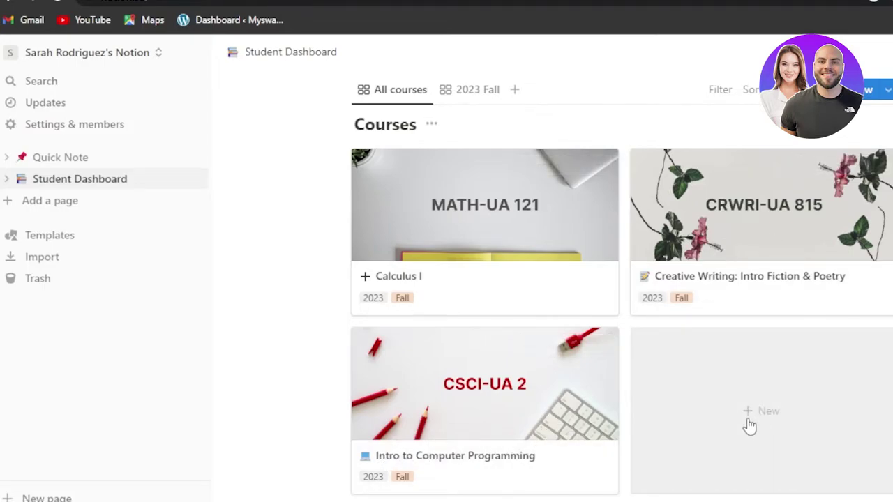
# Step: Create a new Science course card and give it the brain emoji icon
pyautogui.click(749, 425)
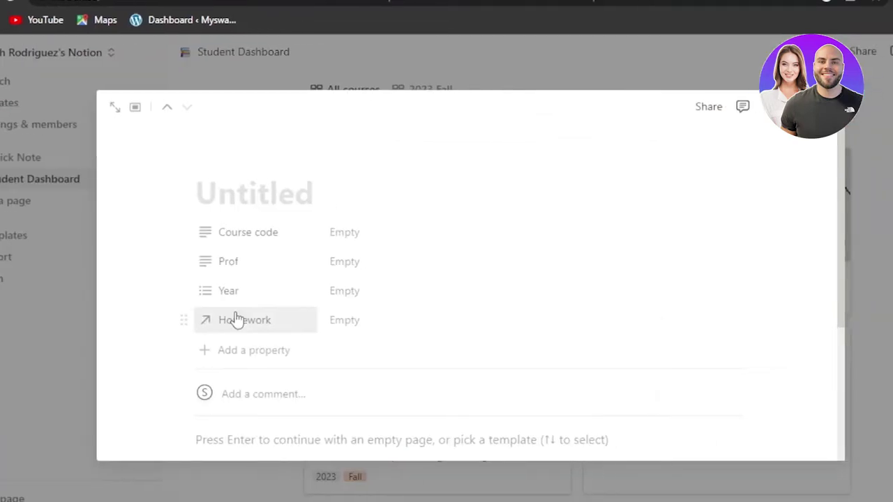
pyautogui.write('Sci')
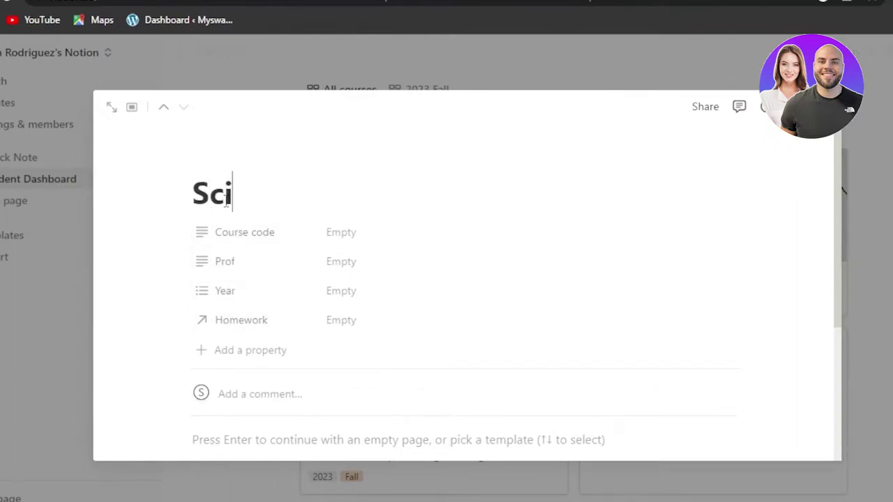
pyautogui.write('ence')
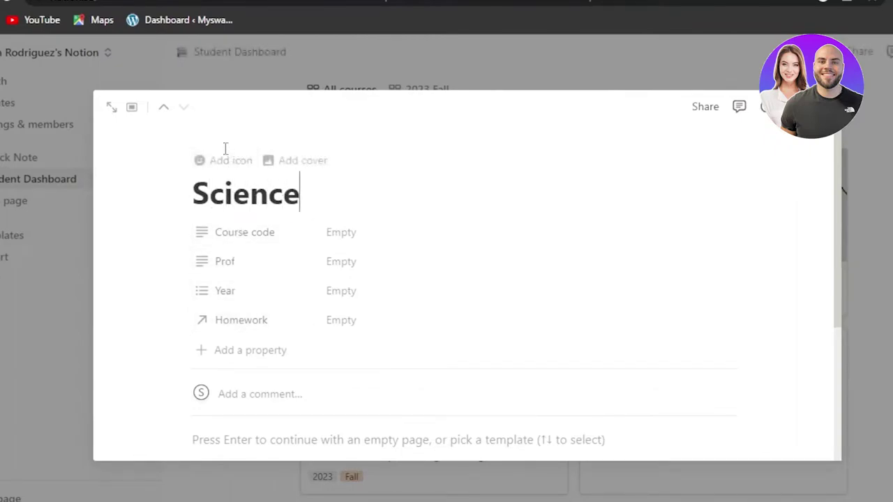
pyautogui.click(235, 164)
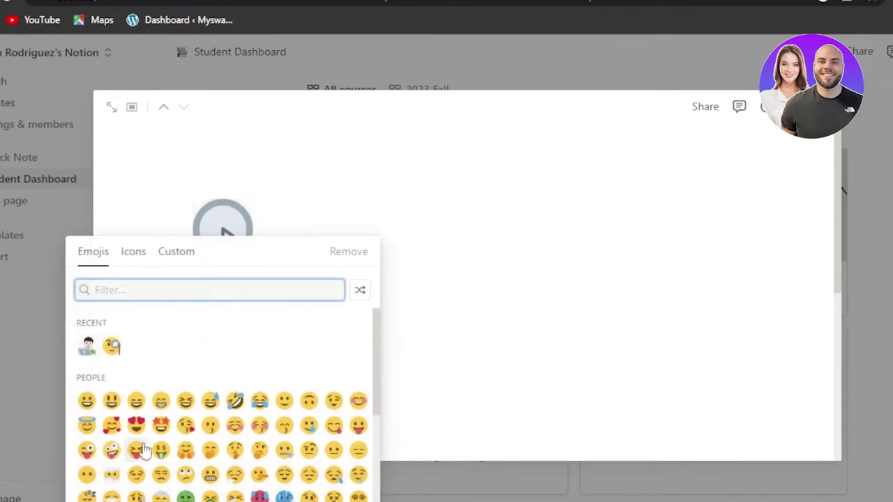
pyautogui.moveTo(375, 339); pyautogui.dragTo(372, 479)
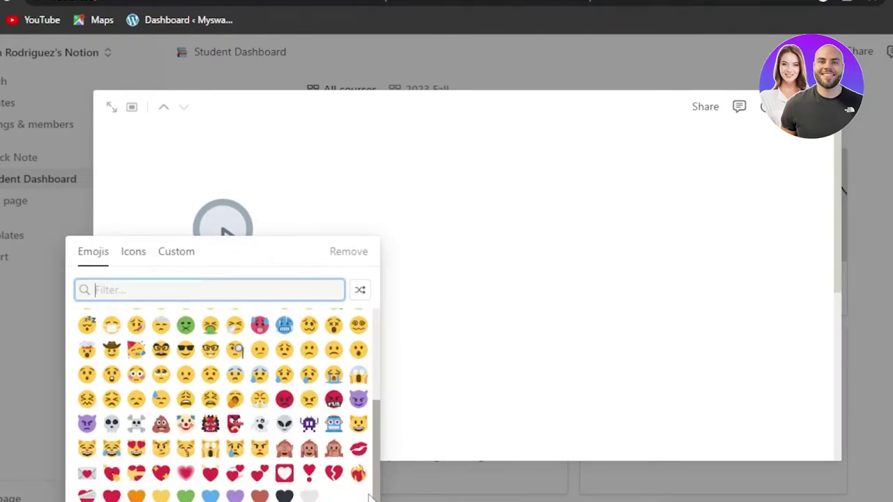
pyautogui.scroll(-5, 375, 446)
pyautogui.click(235, 335)
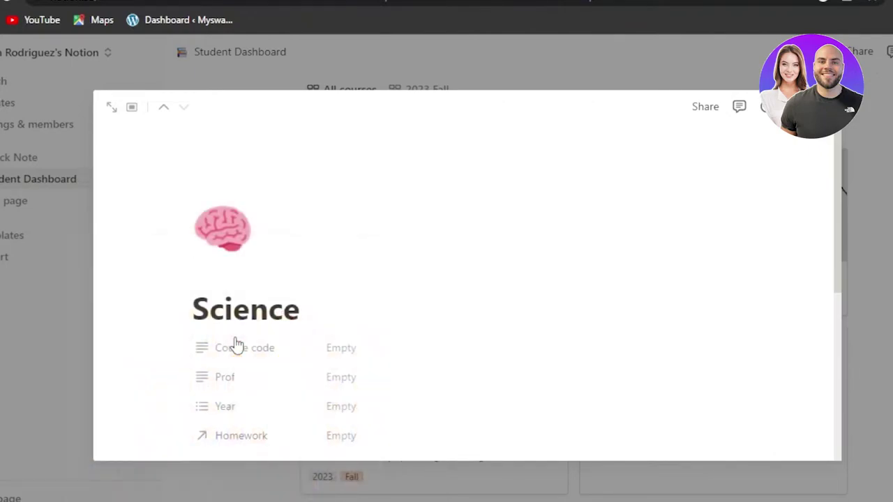
# Step: Fill in course code SC090, leave Professor blank, and tag the year Fall and 2023
pyautogui.click(243, 362)
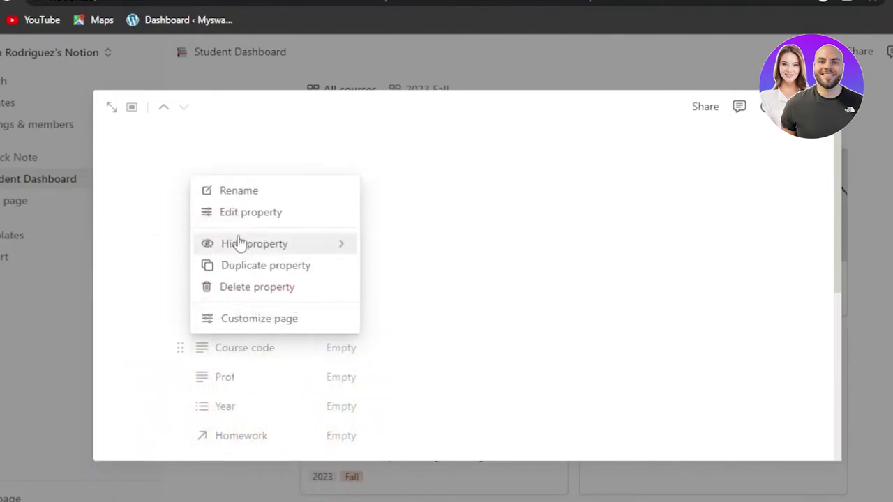
pyautogui.click(349, 360)
pyautogui.click(355, 352)
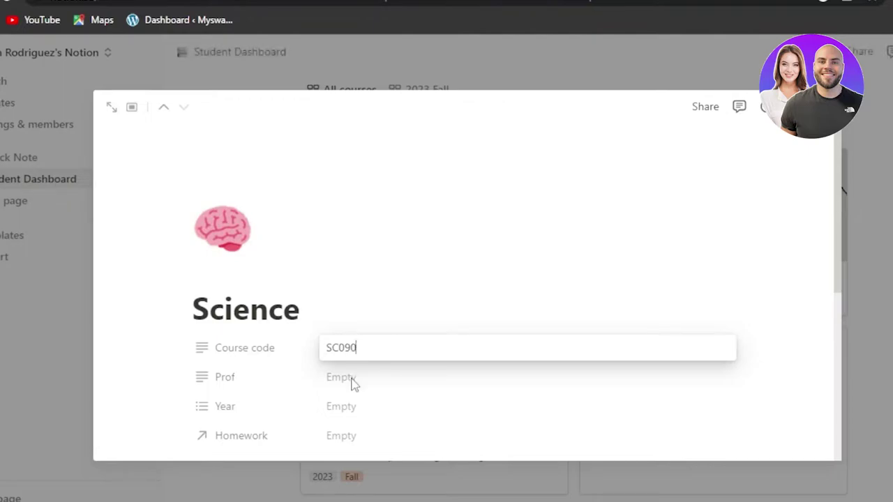
pyautogui.click(347, 385)
pyautogui.click(355, 380)
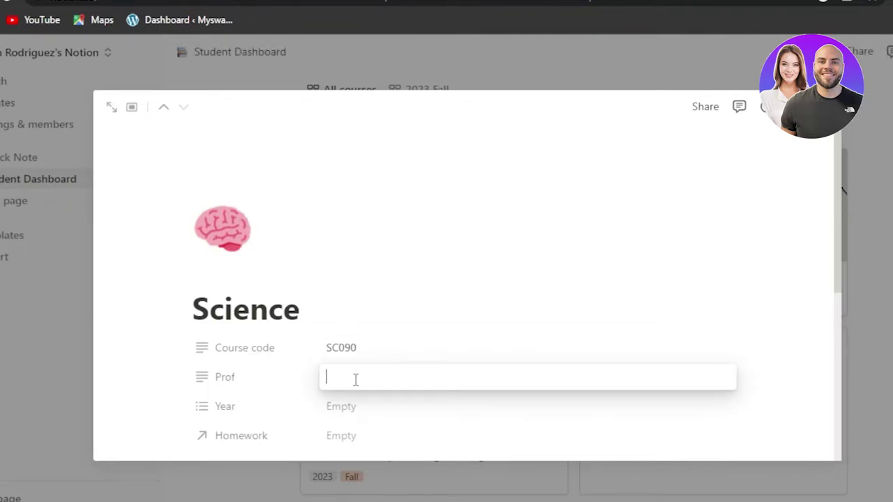
pyautogui.click(353, 411)
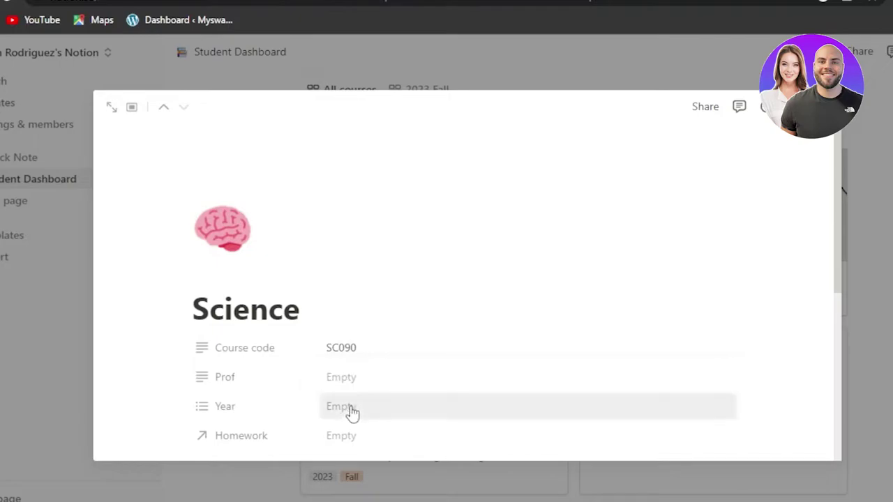
pyautogui.click(354, 406)
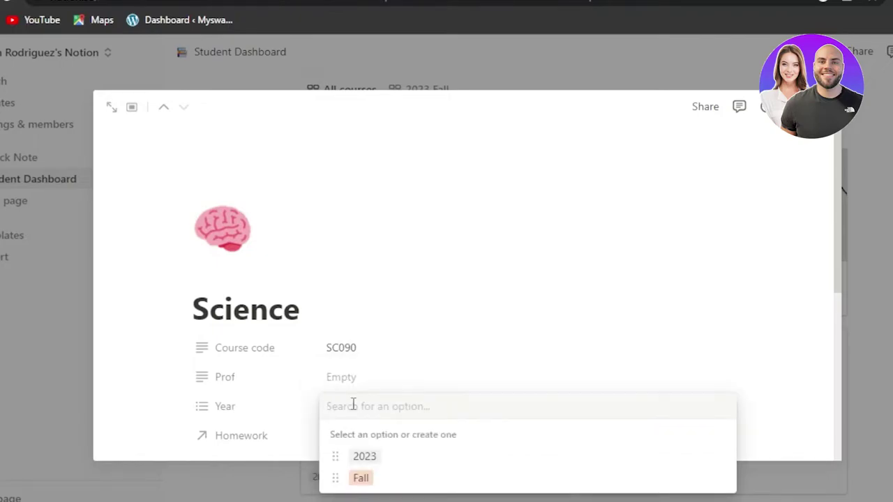
pyautogui.click(365, 456)
pyautogui.click(484, 348)
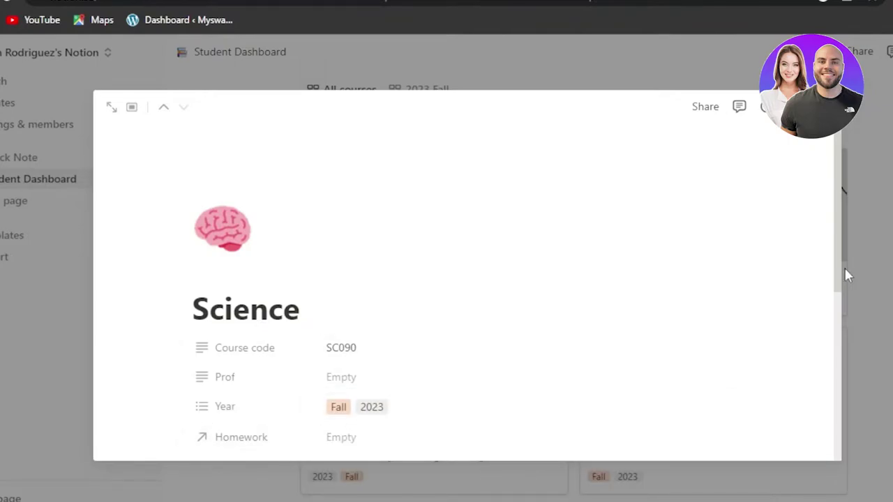
pyautogui.moveTo(837, 256); pyautogui.dragTo(839, 349)
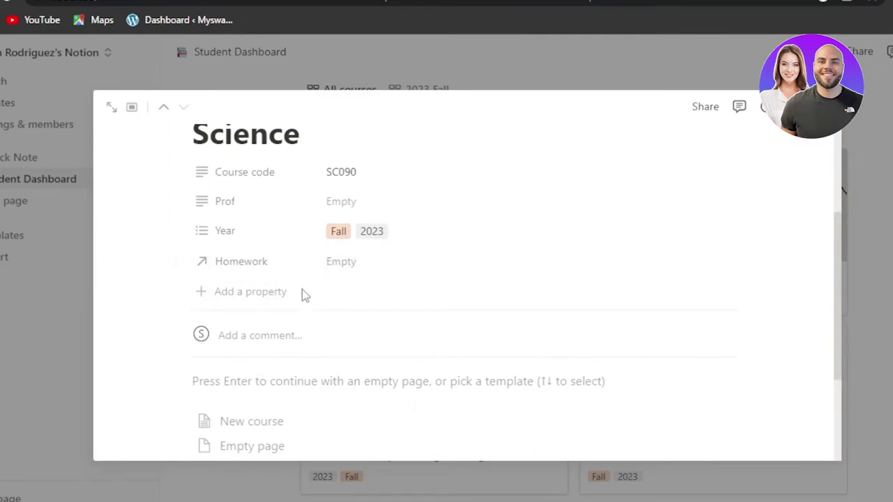
# Step: Post the comment 'Getting Notes' on the Science page
pyautogui.click(269, 330)
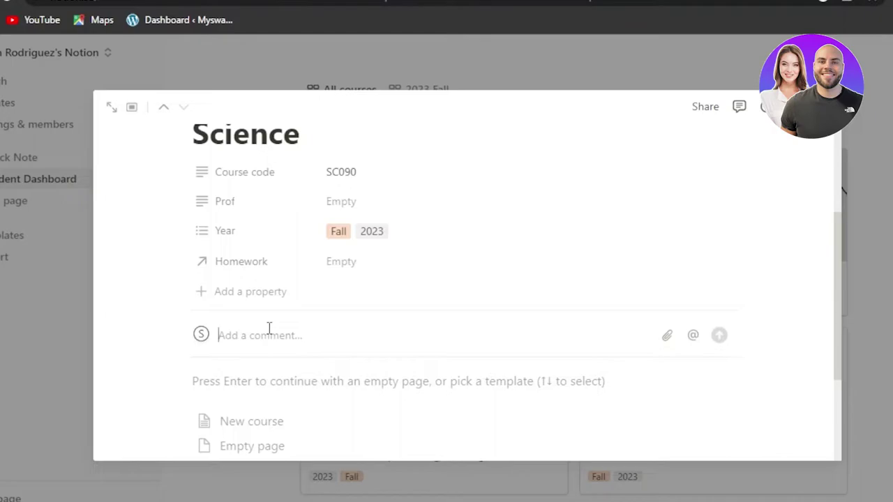
pyautogui.write('Get')
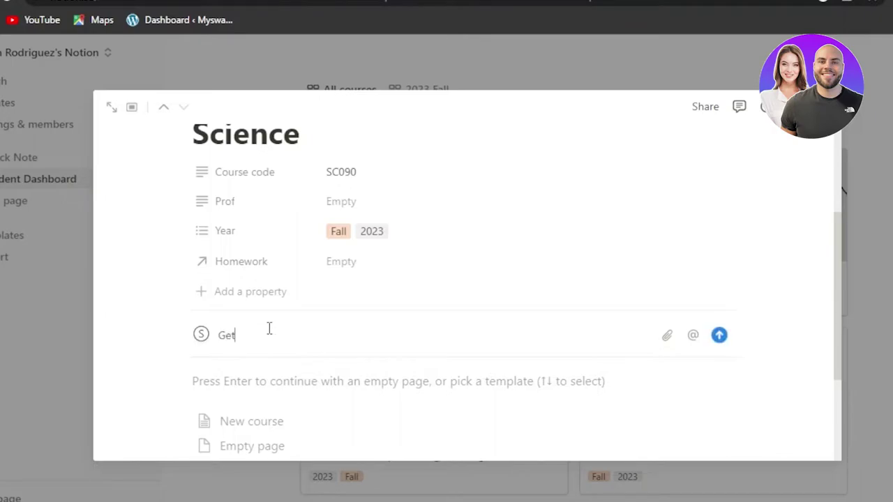
pyautogui.write('ting Notes')
pyautogui.press('Return')
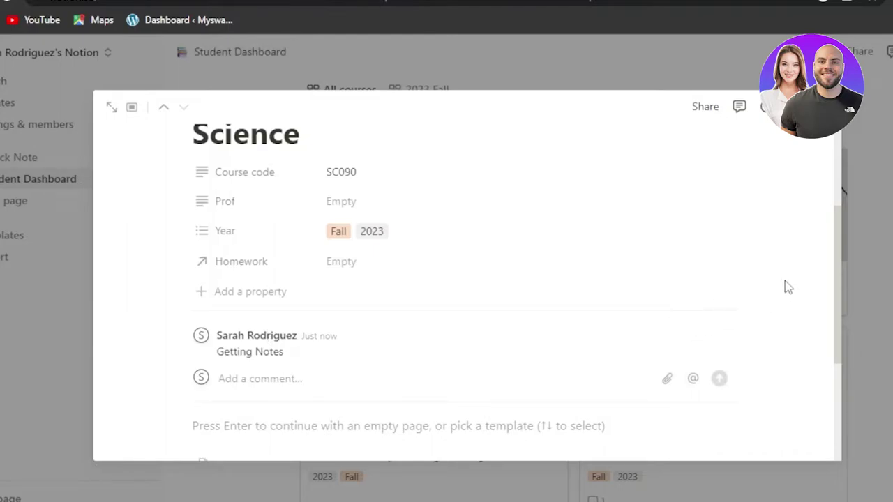
# Step: Link Quiz 2 as the Science Homework and start an empty page body
pyautogui.click(393, 266)
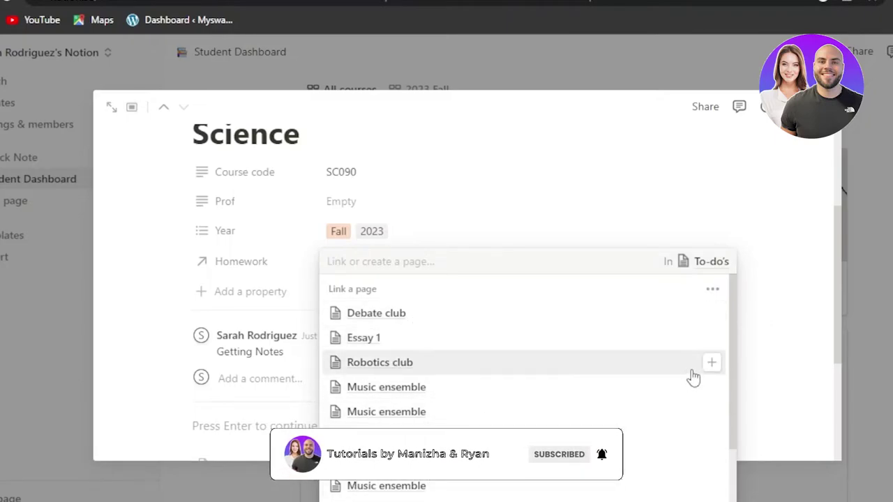
pyautogui.scroll(-2, 730, 391)
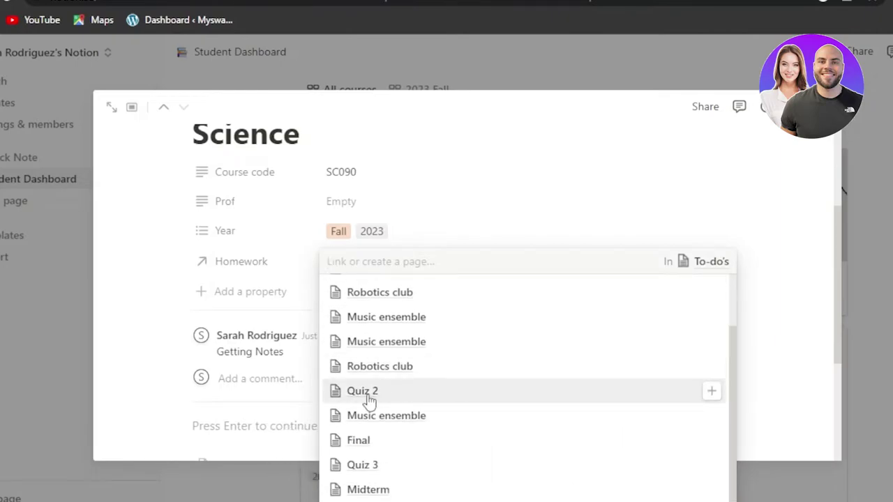
pyautogui.scroll(2, 369, 401)
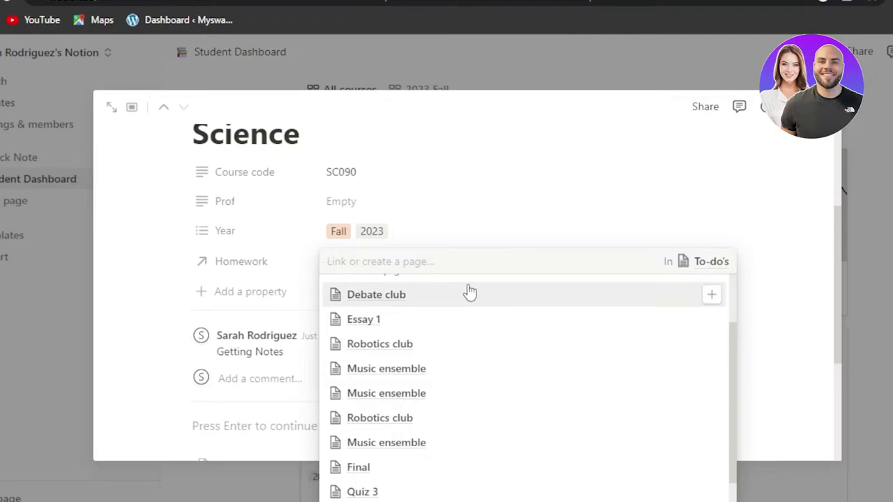
pyautogui.click(722, 236)
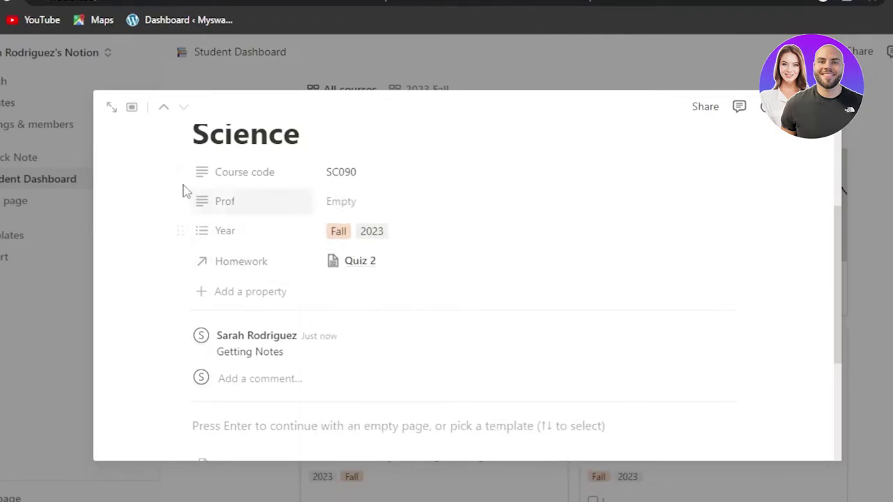
pyautogui.moveTo(838, 291); pyautogui.dragTo(836, 387)
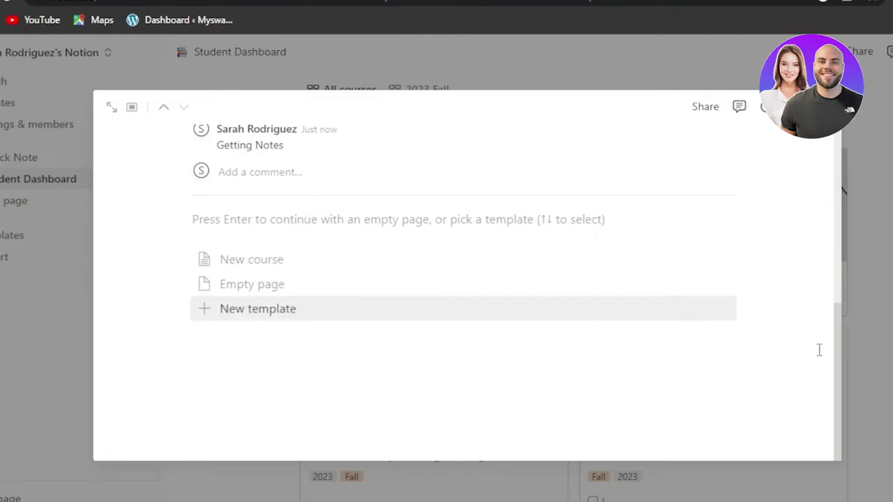
pyautogui.click(242, 226)
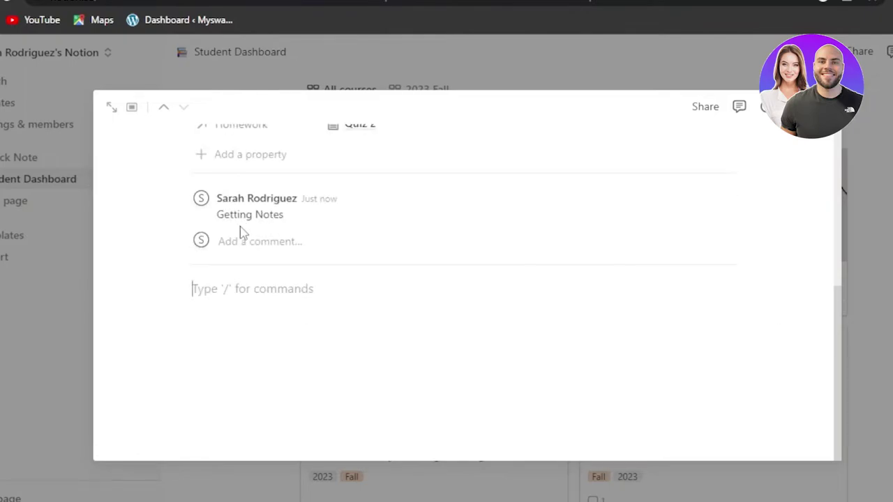
# Step: Add to-dos 'Revise lectures', 'homework' and 'solve problems', then close the Science peek
pyautogui.write('/')
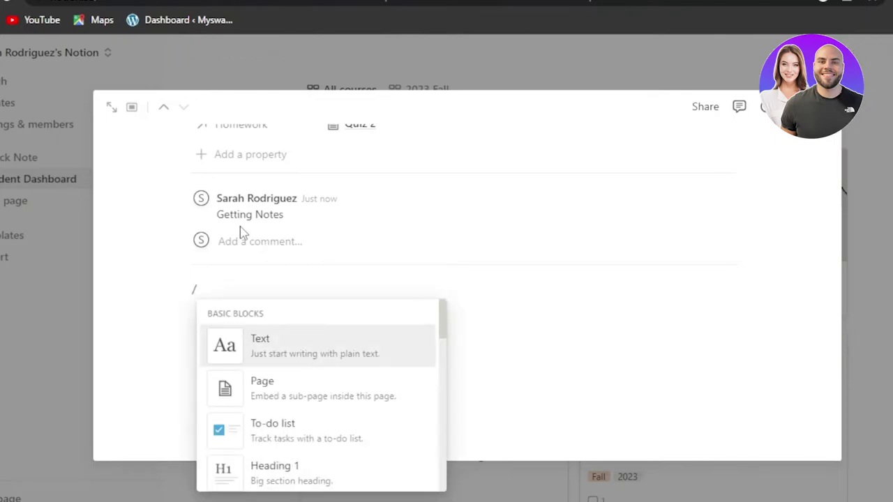
pyautogui.click(279, 446)
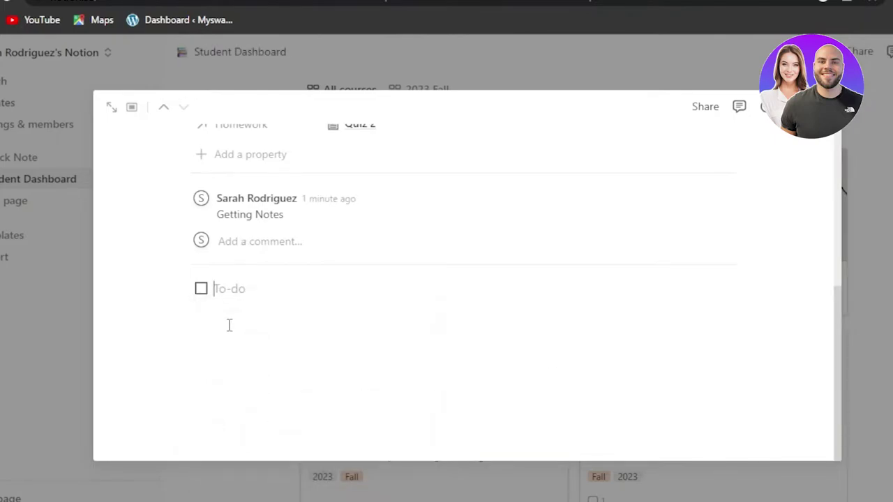
pyautogui.write('Rev')
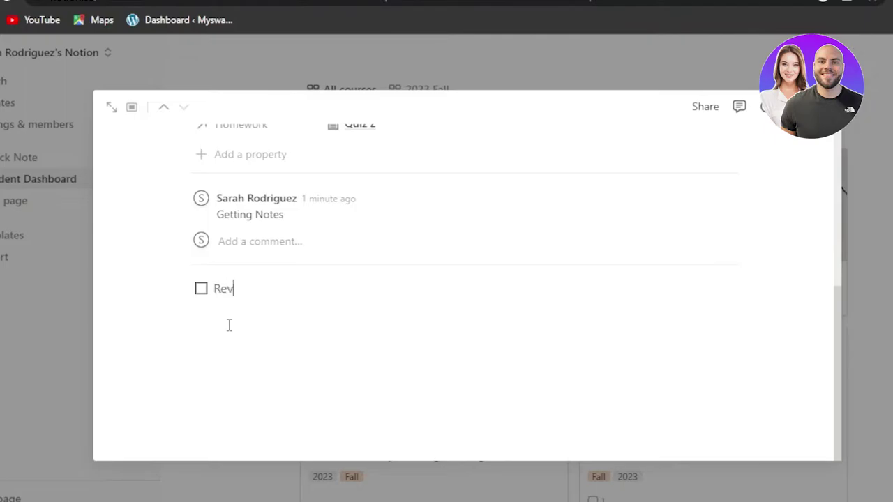
pyautogui.write('ise lectures')
pyautogui.press('Return')
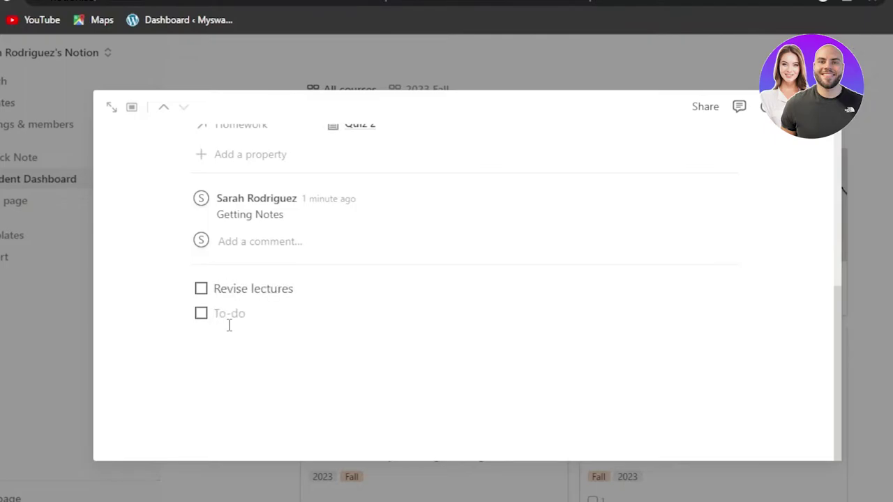
pyautogui.write('homework')
pyautogui.press('Return')
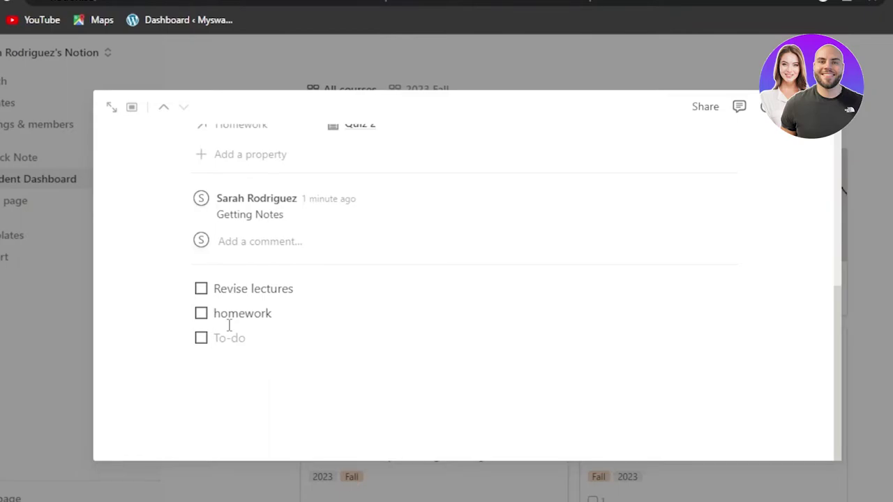
pyautogui.write('solve problems')
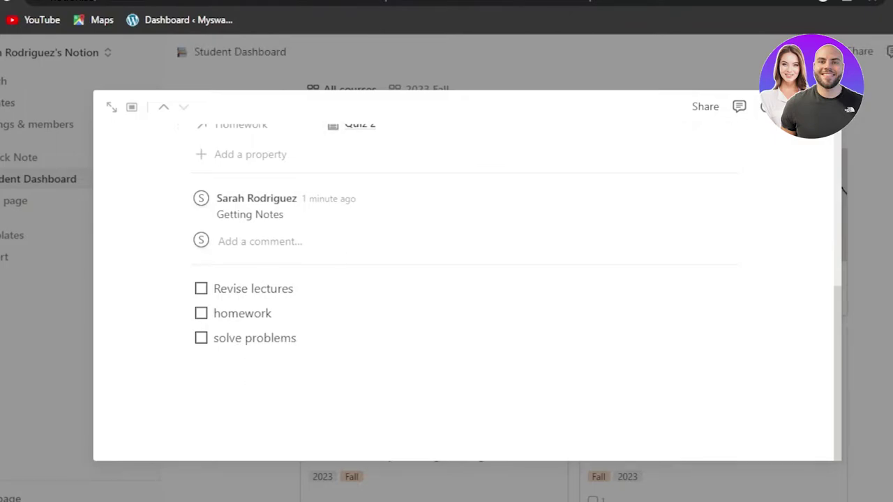
pyautogui.click(879, 159)
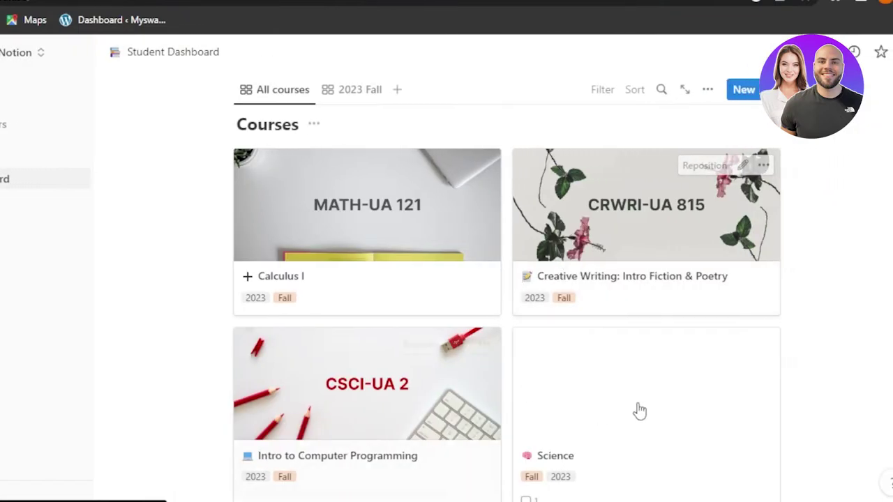
pyautogui.scroll(-2, 628, 293)
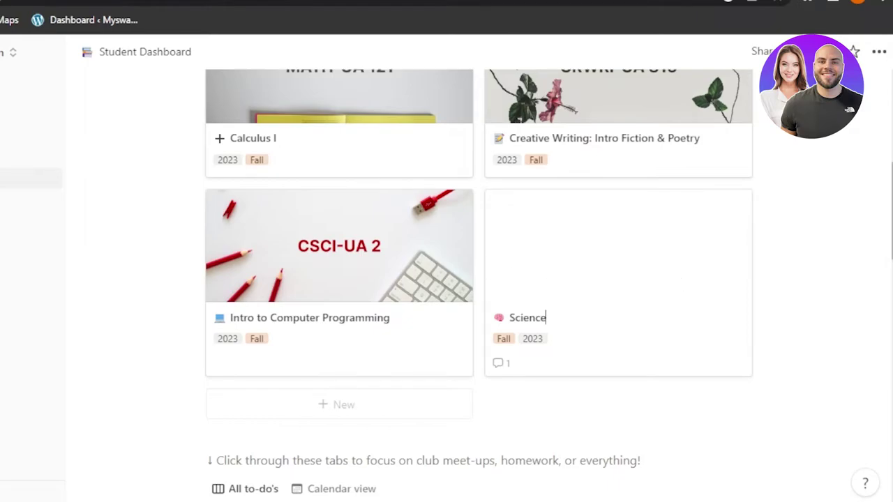
pyautogui.scroll(-2, 865, 263)
pyautogui.scroll(7, 480, 285)
pyautogui.scroll(-9, 480, 285)
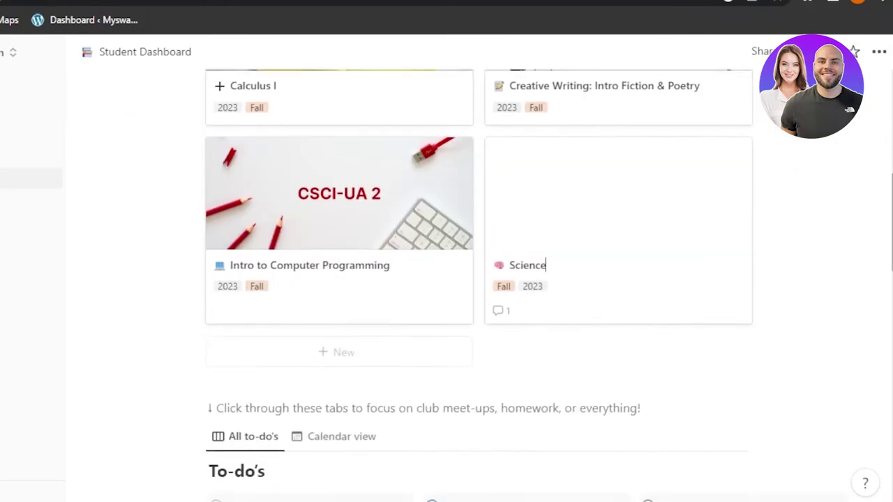
pyautogui.scroll(-1, 480, 285)
pyautogui.scroll(-2, 480, 285)
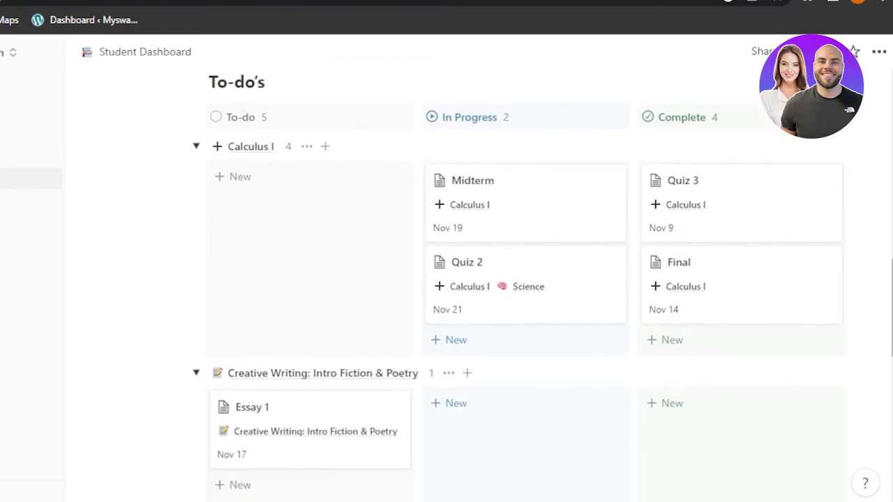
pyautogui.scroll(1, 480, 286)
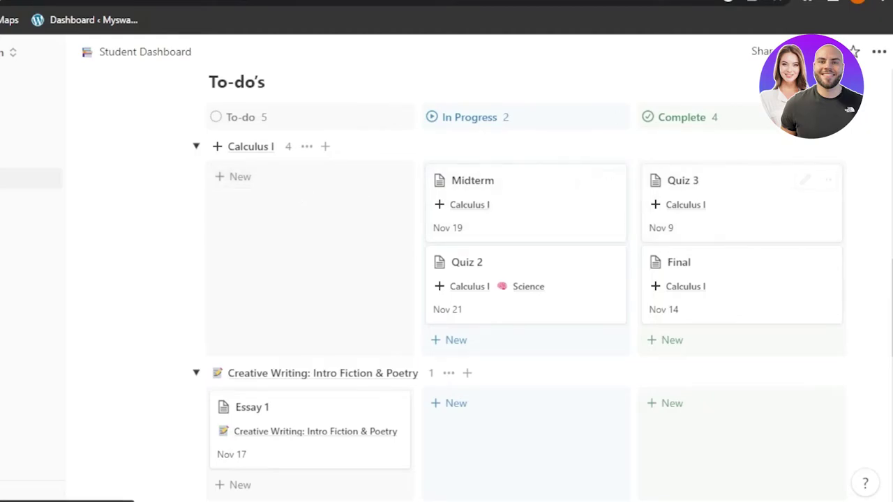
pyautogui.scroll(-6, 730, 241)
pyautogui.scroll(5, 477, 307)
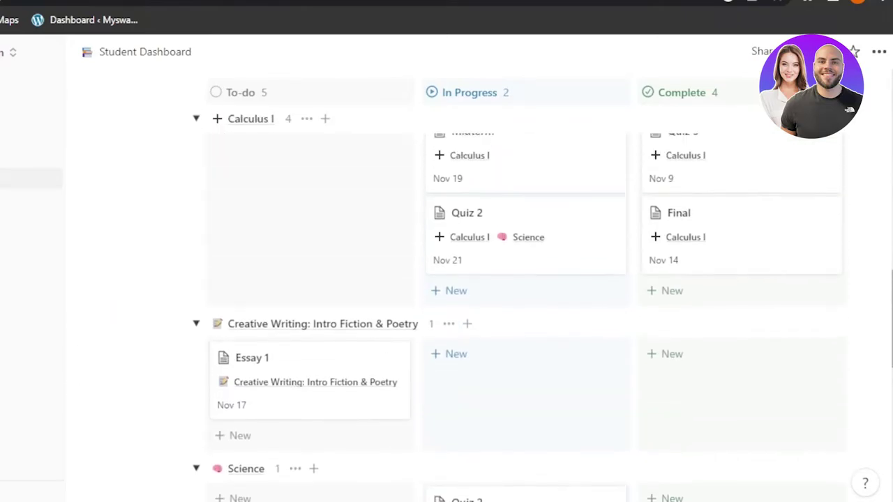
pyautogui.scroll(-2, 478, 307)
pyautogui.scroll(3, 249, 289)
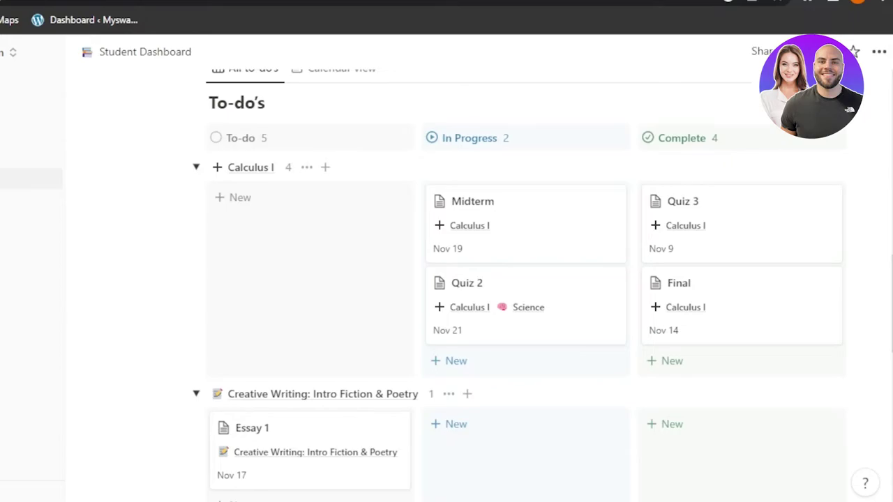
pyautogui.scroll(-4, 478, 307)
pyautogui.scroll(4, 478, 307)
pyautogui.scroll(-2, 477, 307)
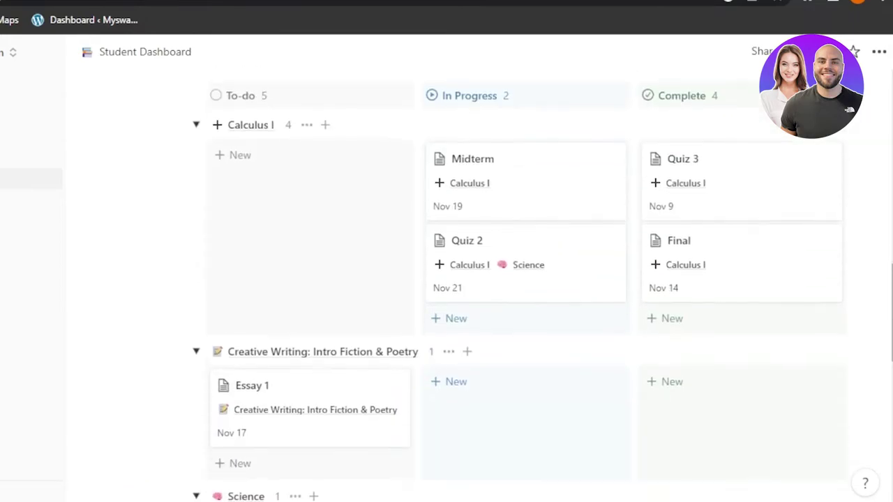
pyautogui.scroll(-2, 477, 307)
pyautogui.scroll(4, 477, 307)
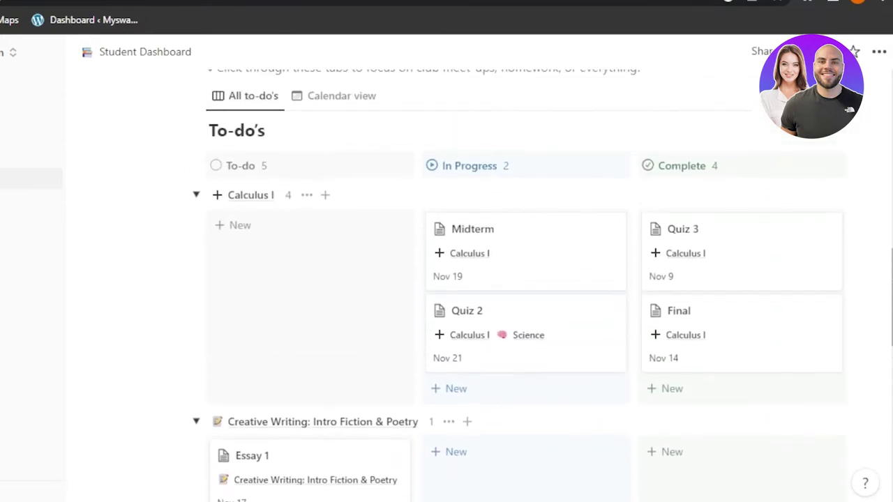
pyautogui.scroll(-2, 477, 307)
pyautogui.scroll(-1, 827, 299)
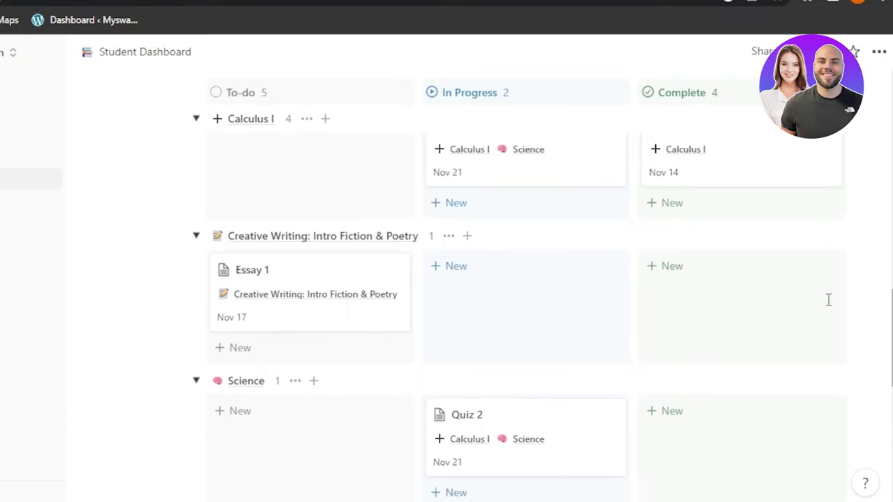
# Step: Add a 'Quiz' item to In Progress under Creative Writing: Intro Fiction & Poetry
pyautogui.click(434, 271)
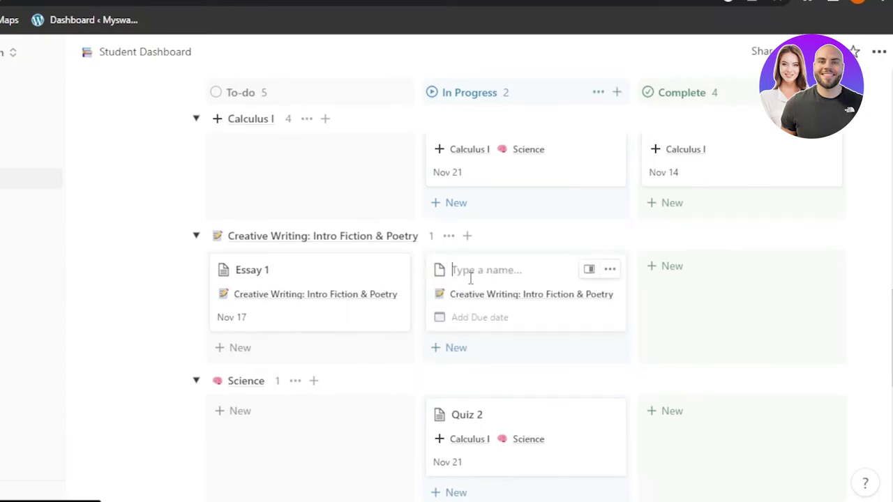
pyautogui.write('Quiz')
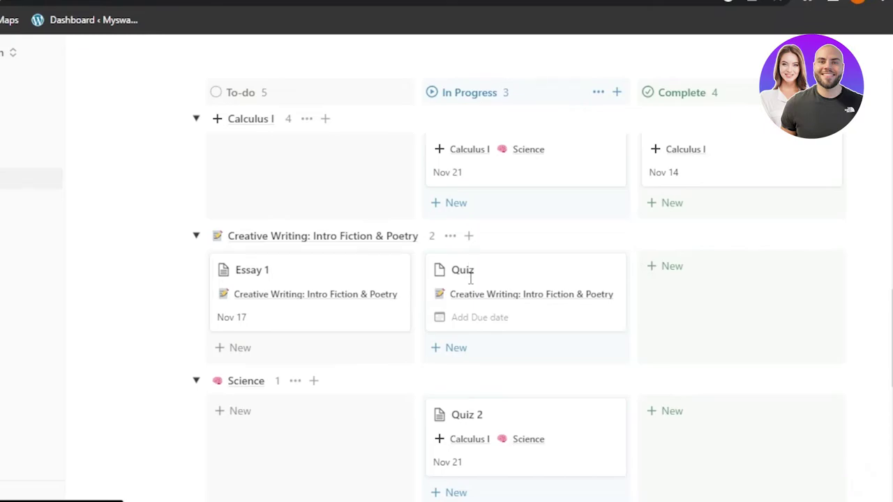
pyautogui.press('Return')
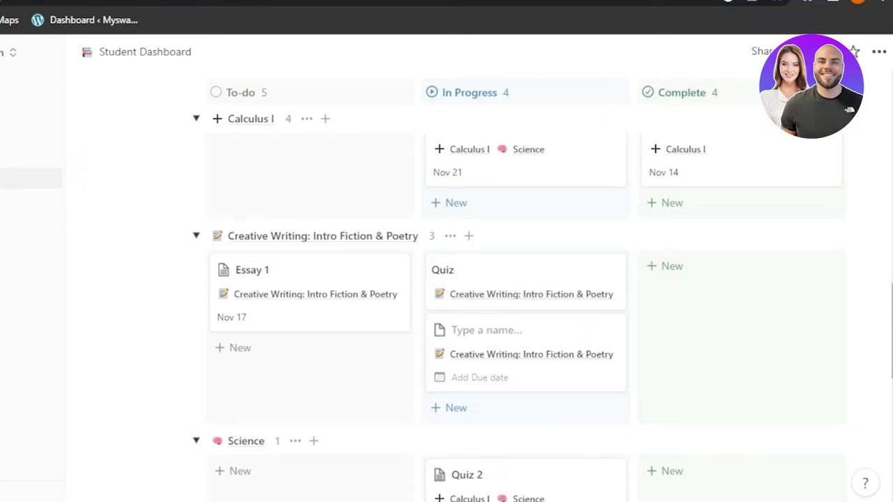
pyautogui.scroll(-5, 667, 247)
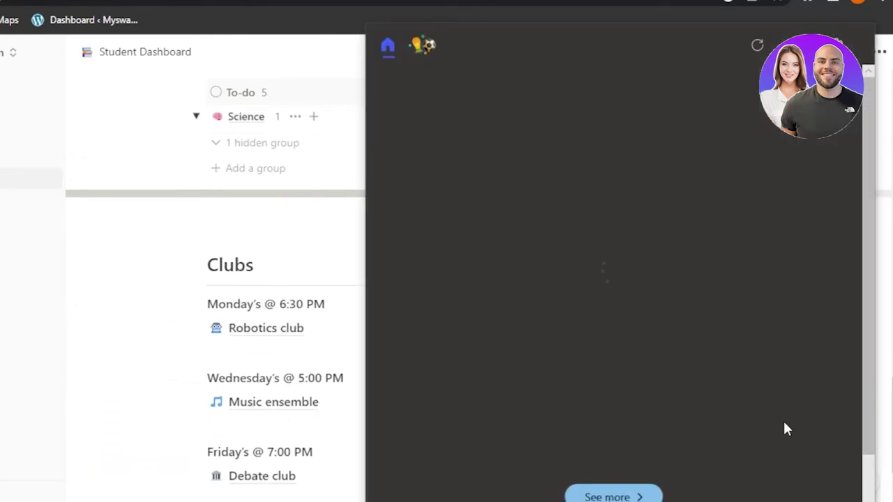
pyautogui.scroll(-2, 807, 311)
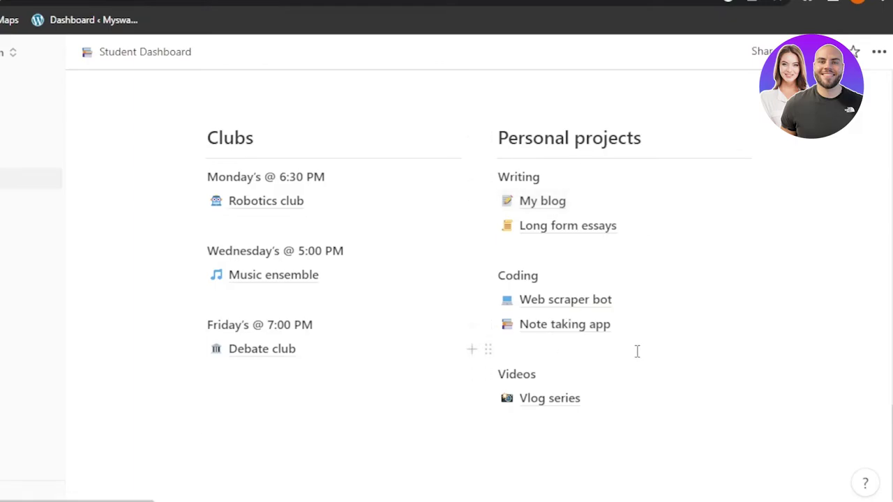
pyautogui.scroll(15, 478, 279)
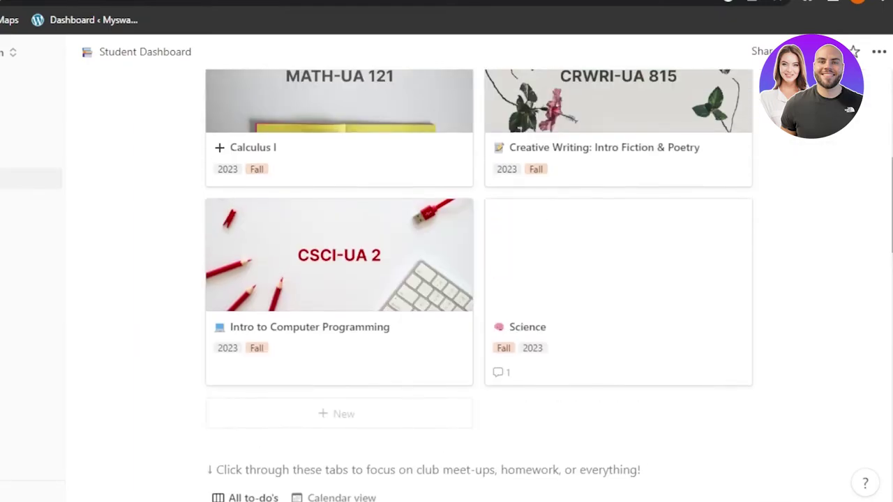
pyautogui.scroll(6, 478, 279)
pyautogui.scroll(-15, 478, 279)
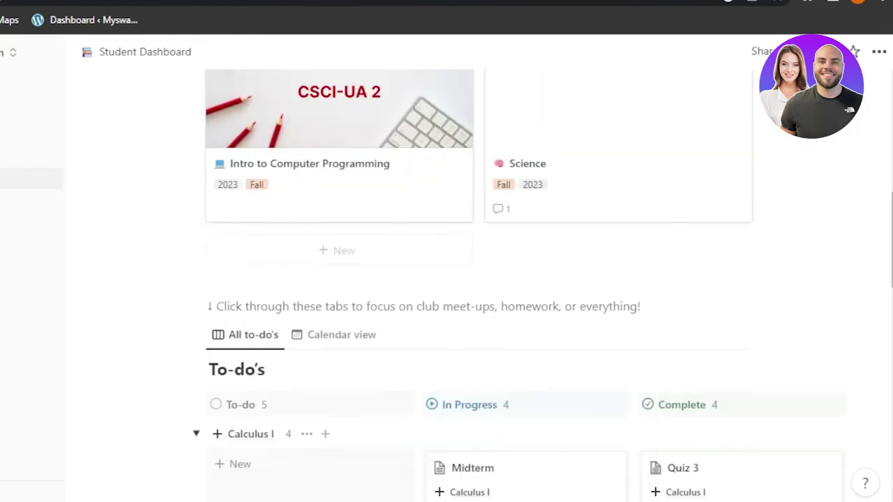
pyautogui.scroll(10, 479, 279)
pyautogui.scroll(5, 295, 193)
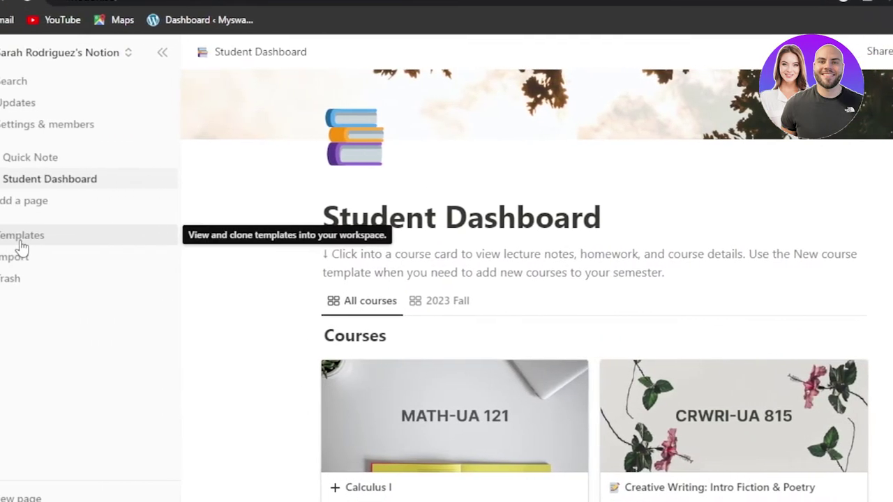
# Step: Preview Class Notes from the expanded Student templates and add it to the workspace
pyautogui.click(22, 245)
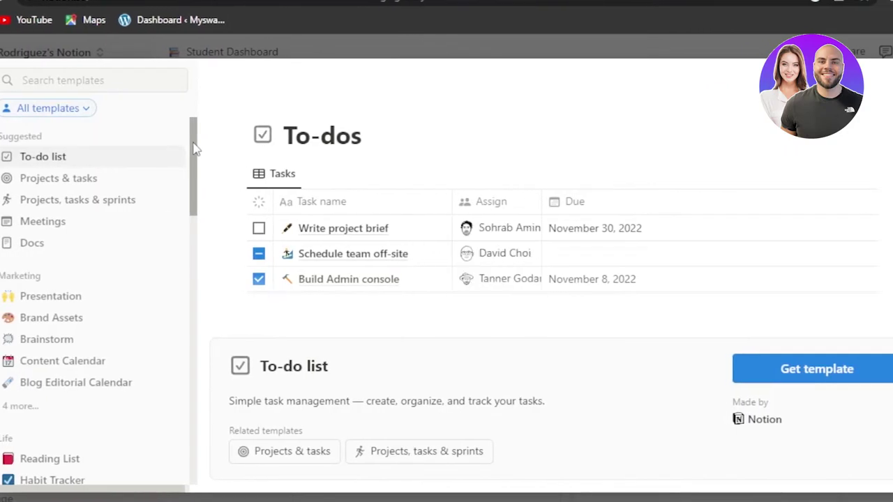
pyautogui.moveTo(227, 152); pyautogui.dragTo(192, 460)
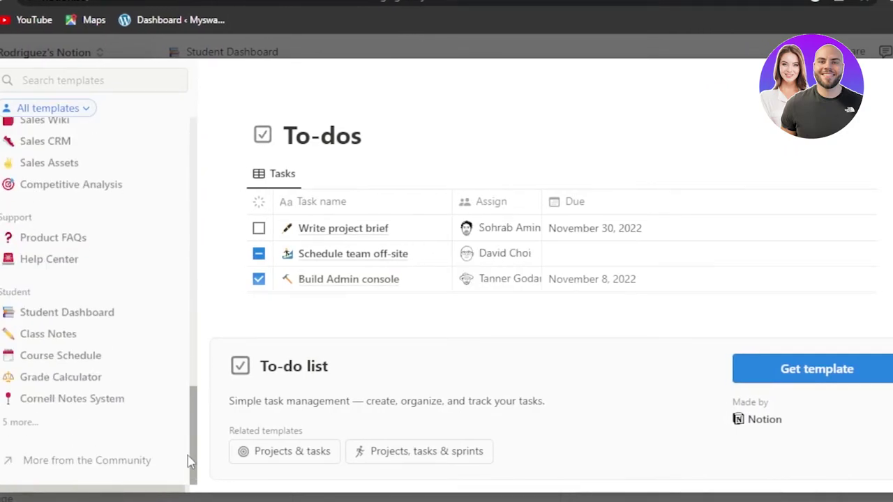
pyautogui.click(23, 424)
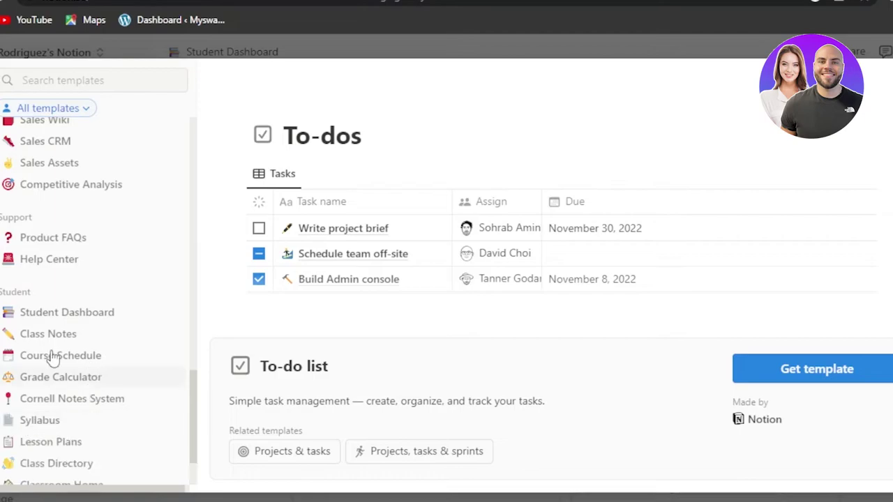
pyautogui.moveTo(193, 396); pyautogui.dragTo(197, 427)
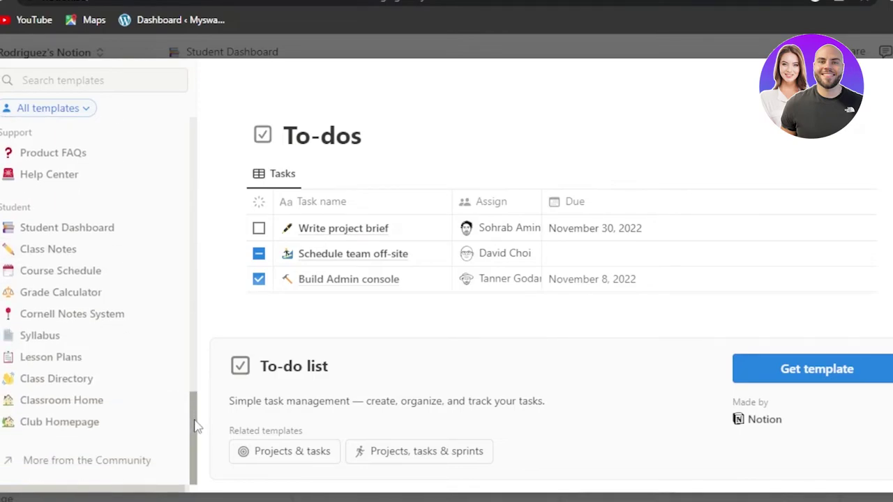
pyautogui.click(46, 256)
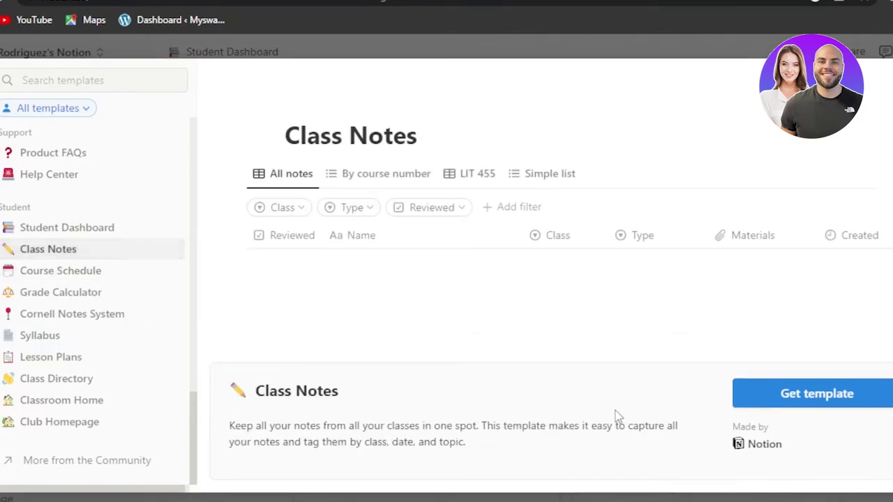
pyautogui.click(786, 398)
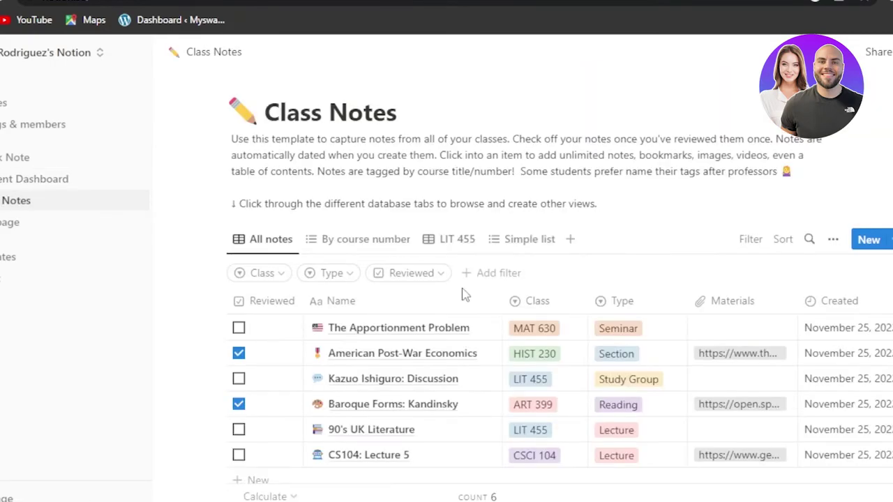
# Step: Add a blank seventh note row to All notes and a cover image to Class Notes
pyautogui.scroll(-2, 390, 298)
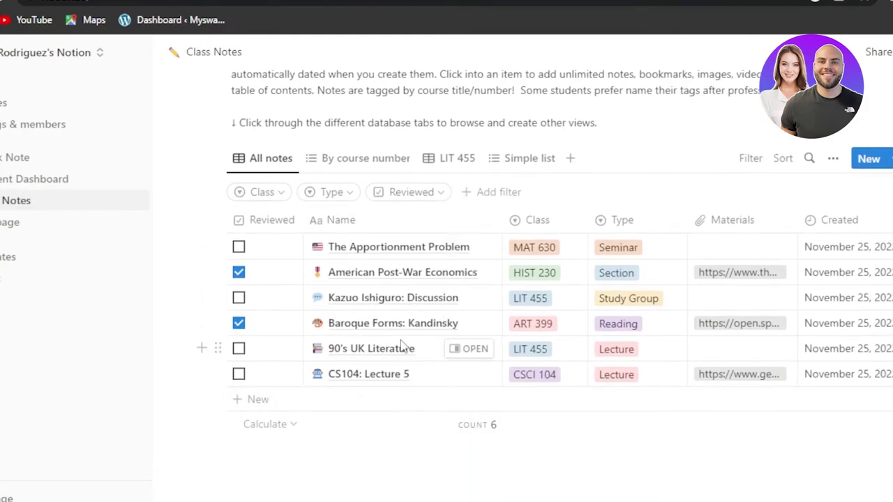
pyautogui.click(270, 408)
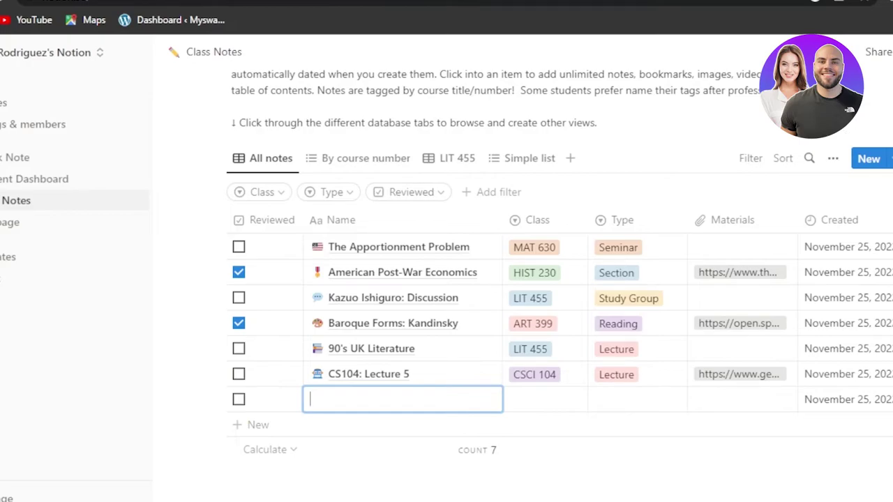
pyautogui.scroll(2, 488, 314)
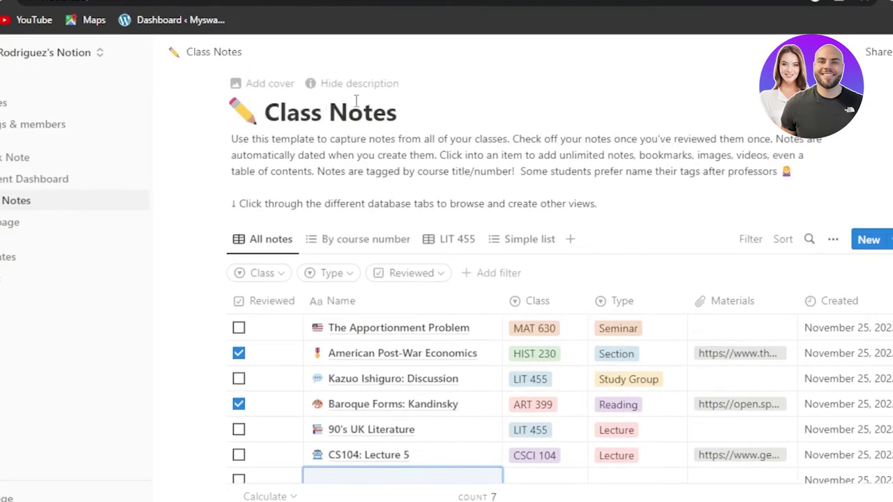
pyautogui.click(259, 84)
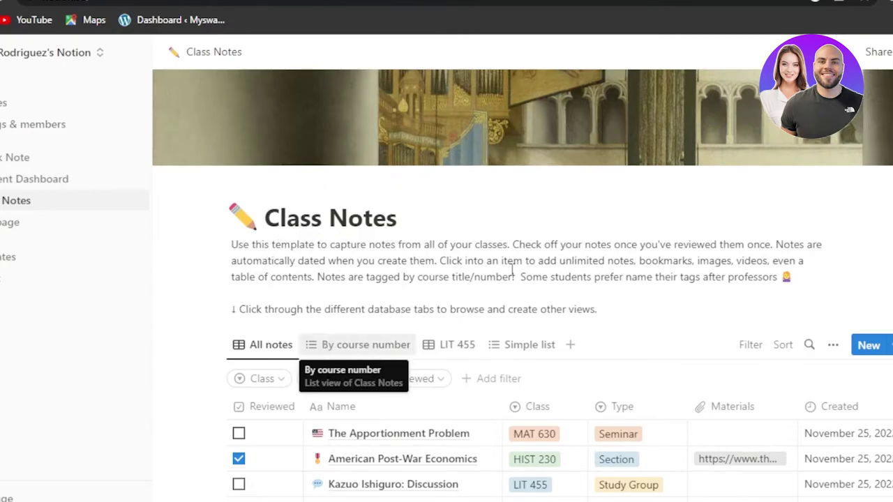
pyautogui.scroll(-4, 447, 279)
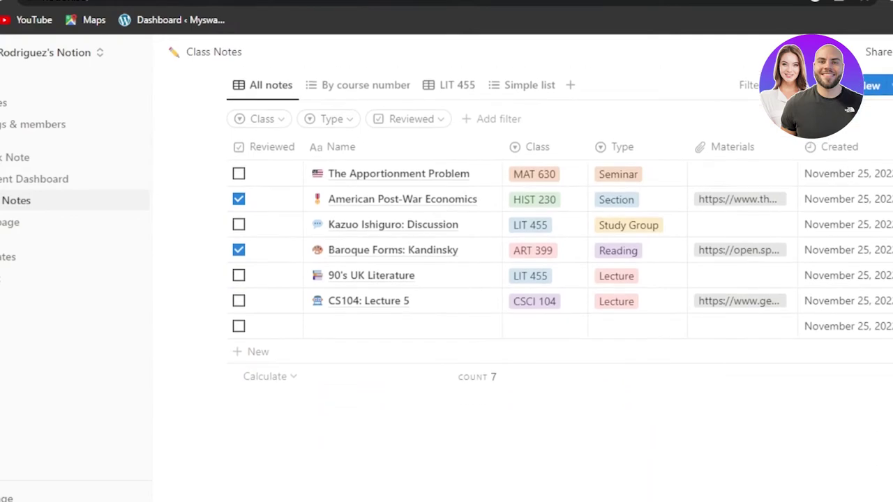
pyautogui.scroll(1, 474, 314)
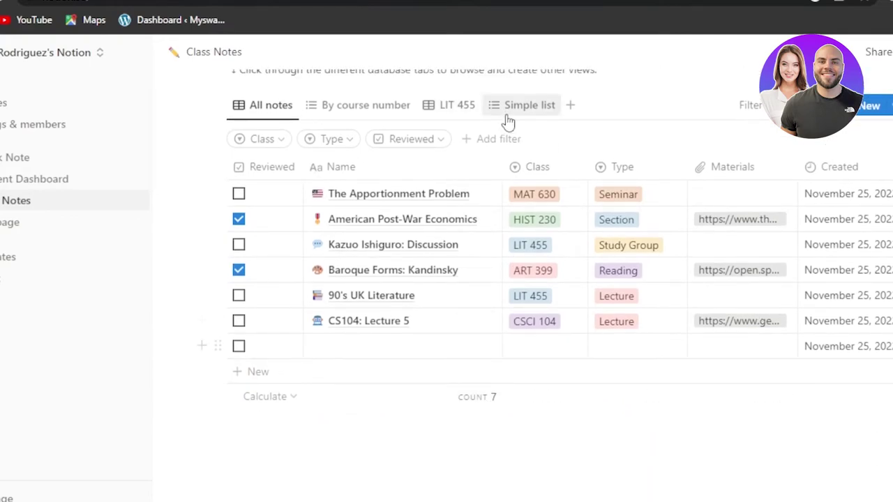
# Step: Uncheck Reviewed for the Baroque Forms: Kandinsky and American Post-War Economics notes
pyautogui.click(885, 60)
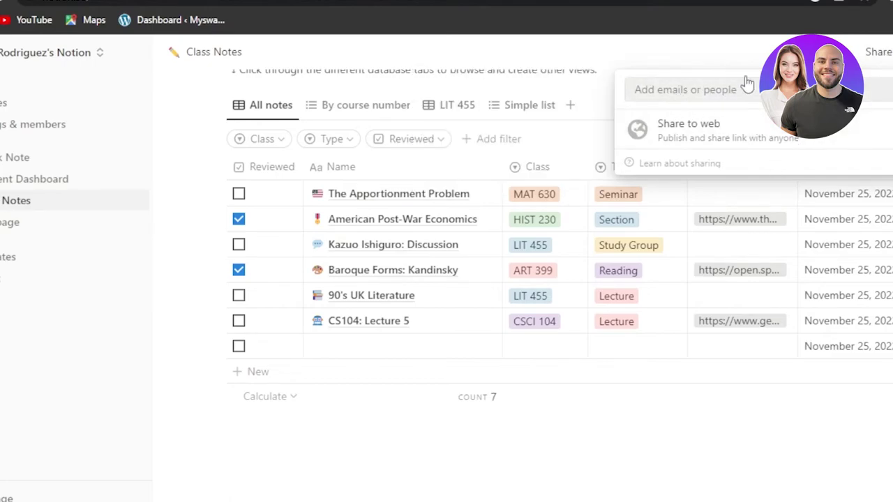
pyautogui.click(746, 47)
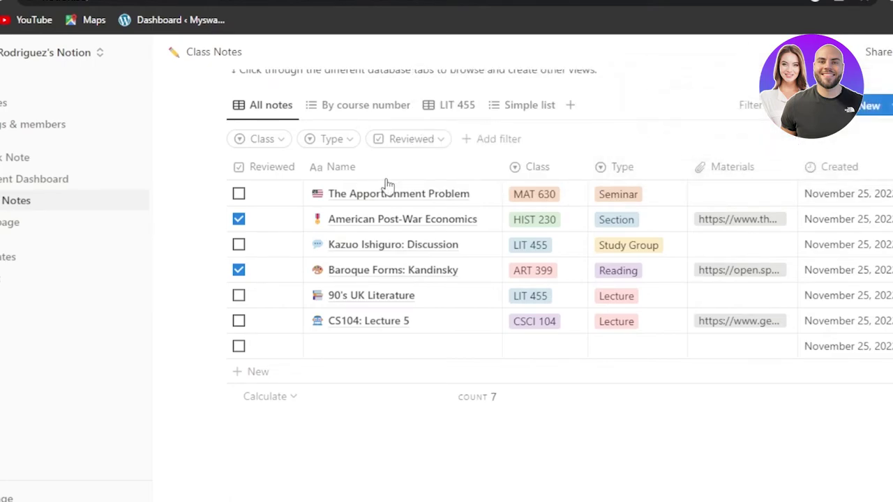
pyautogui.click(238, 270)
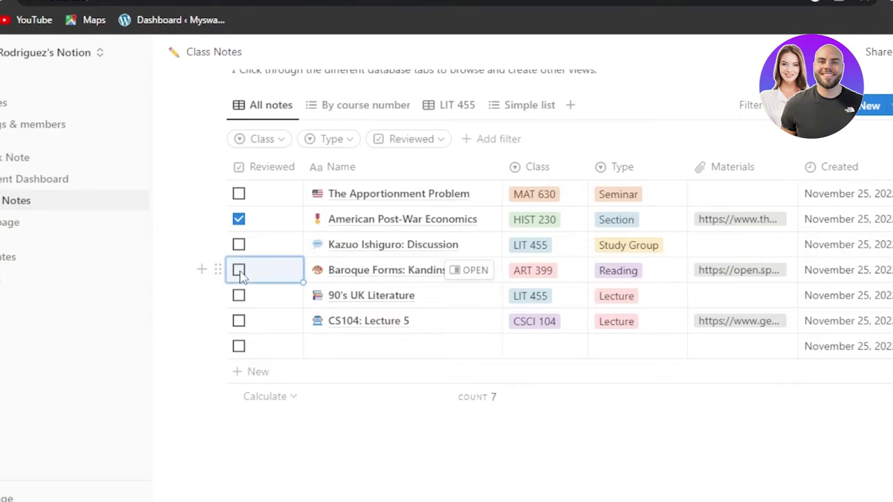
pyautogui.click(239, 219)
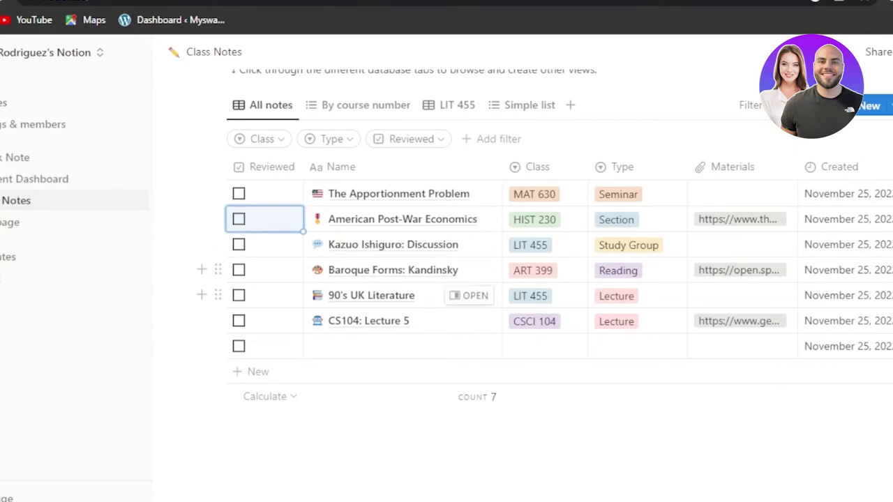
# Step: Reopen the template gallery, which shows the To-do list template preview
pyautogui.scroll(3, 488, 345)
pyautogui.scroll(-3, 488, 346)
pyautogui.scroll(3, 488, 279)
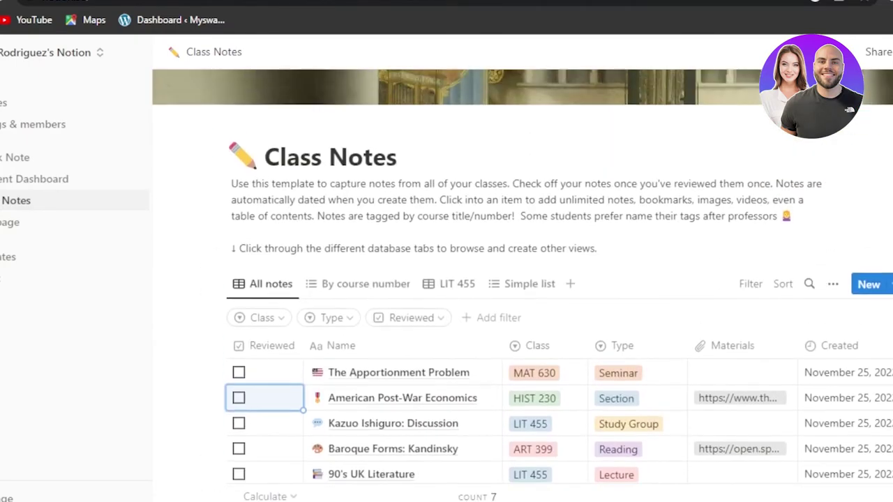
pyautogui.scroll(-2, 488, 279)
pyautogui.scroll(2, 488, 279)
pyautogui.scroll(-2, 488, 279)
pyautogui.scroll(4, 488, 279)
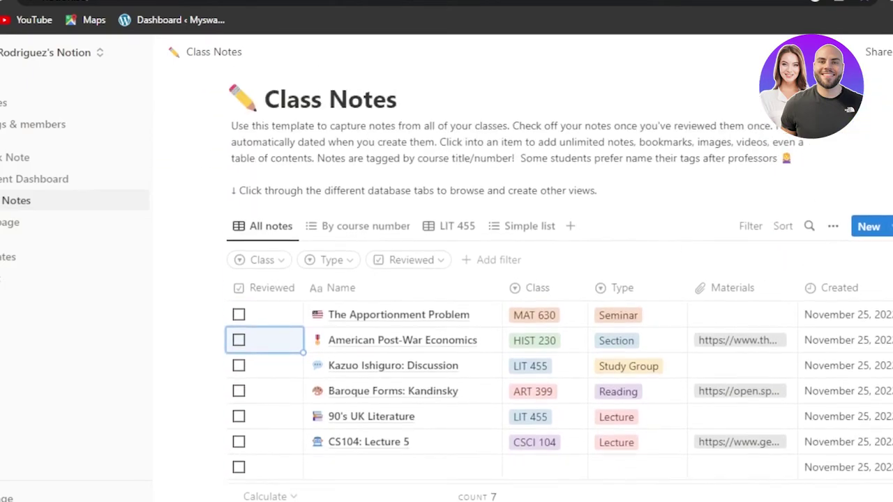
pyautogui.scroll(-2, 488, 279)
pyautogui.scroll(1, 271, 265)
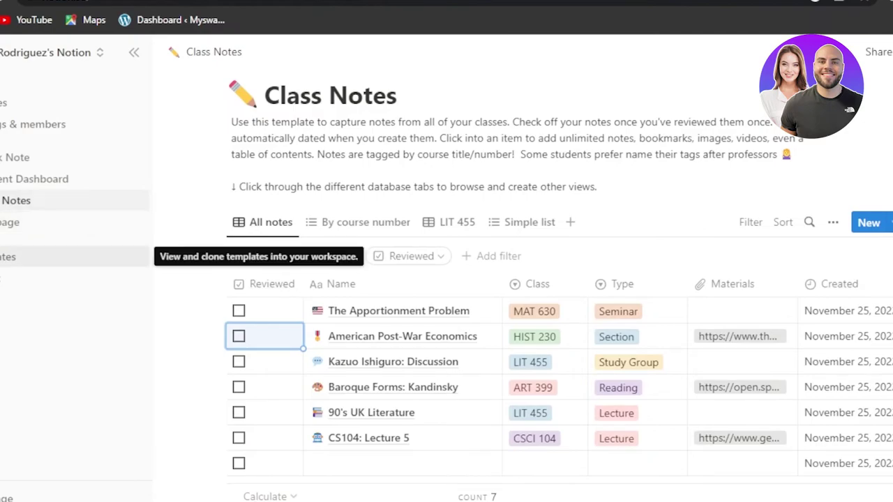
pyautogui.click(3, 258)
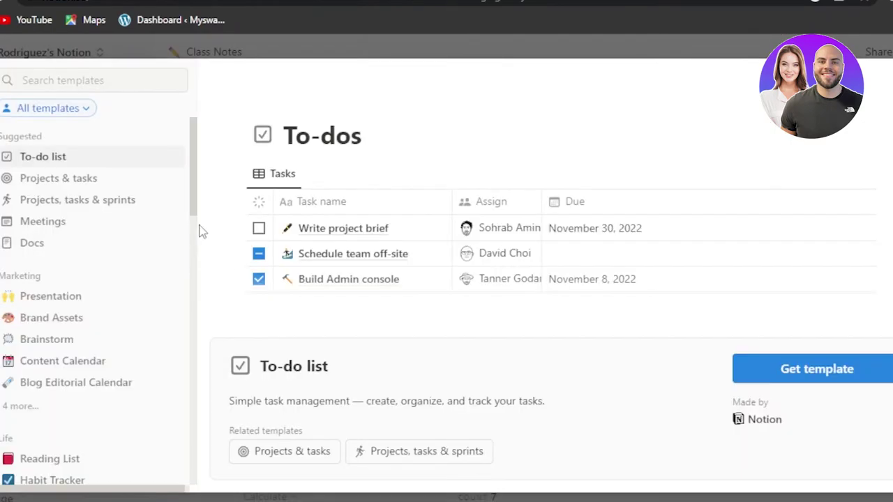
# Step: Expand the remaining Student templates and preview Grade Calculator, then close the gallery
pyautogui.moveTo(194, 199); pyautogui.dragTo(198, 465)
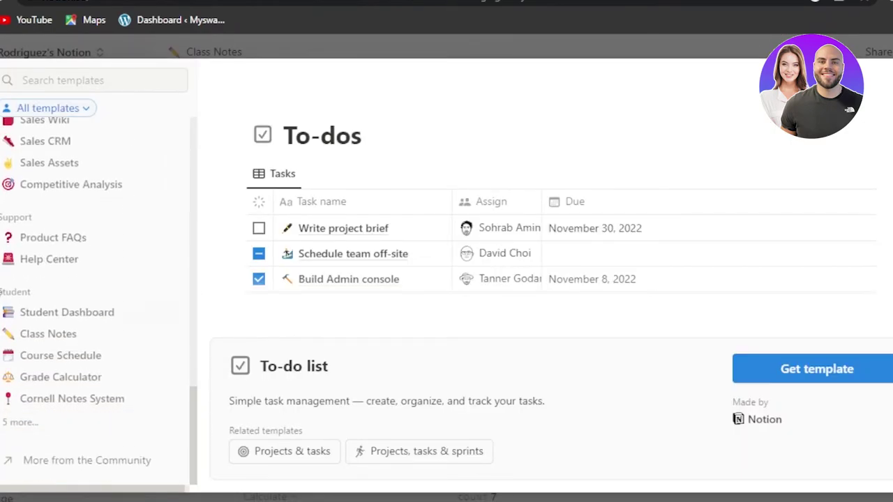
pyautogui.click(15, 423)
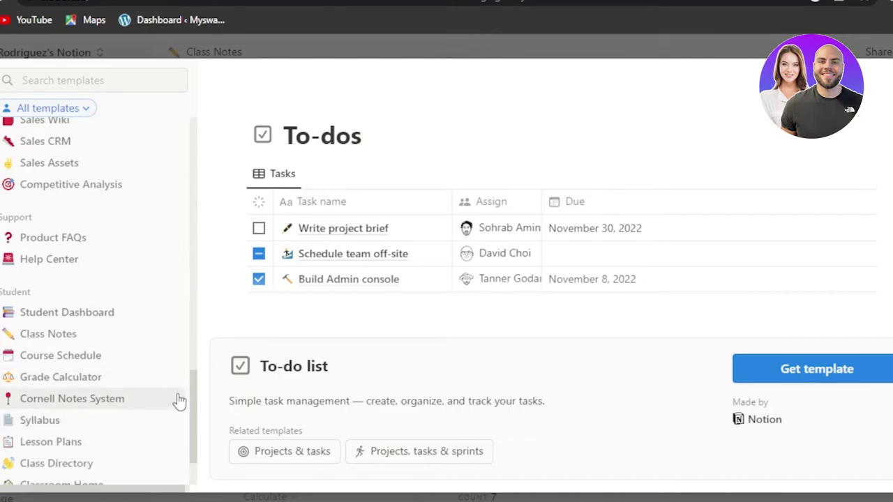
pyautogui.moveTo(195, 397); pyautogui.dragTo(198, 447)
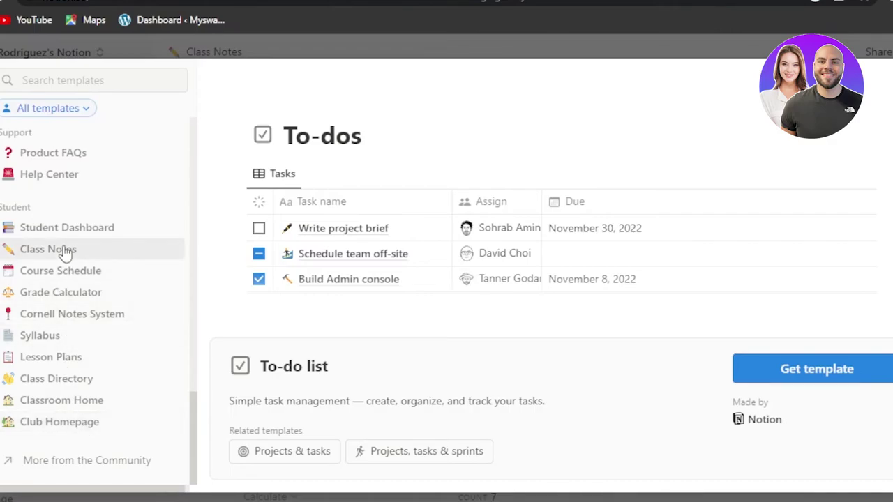
pyautogui.click(64, 301)
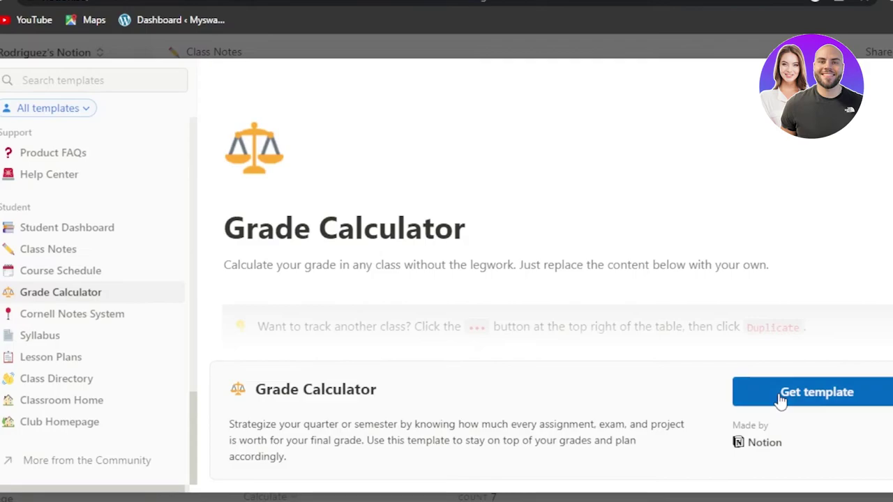
pyautogui.press('Escape')
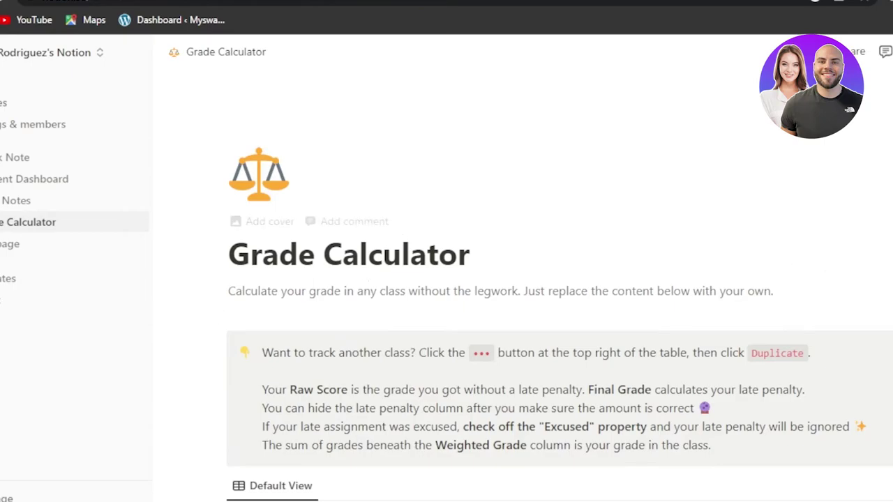
# Step: Scroll down and across the Grade Calculator page to view the English 001 assignment table
pyautogui.scroll(-5, 429, 310)
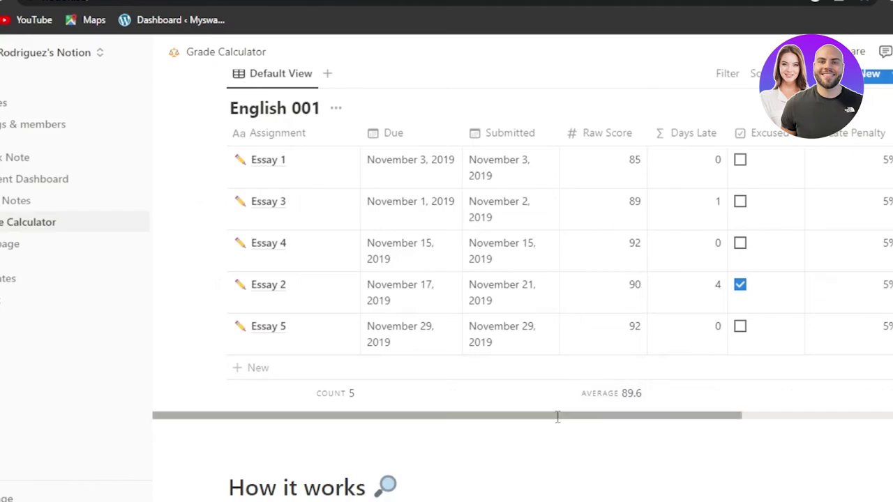
pyautogui.moveTo(558, 417); pyautogui.dragTo(888, 415)
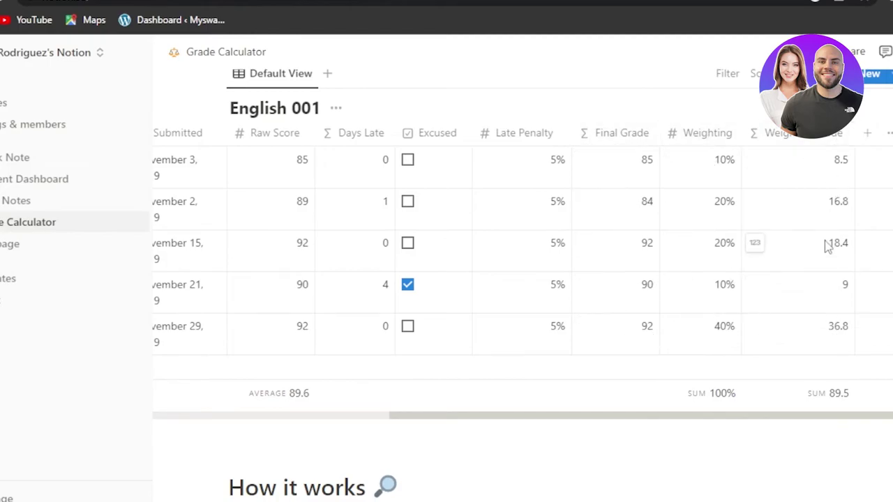
pyautogui.moveTo(783, 419); pyautogui.dragTo(549, 420)
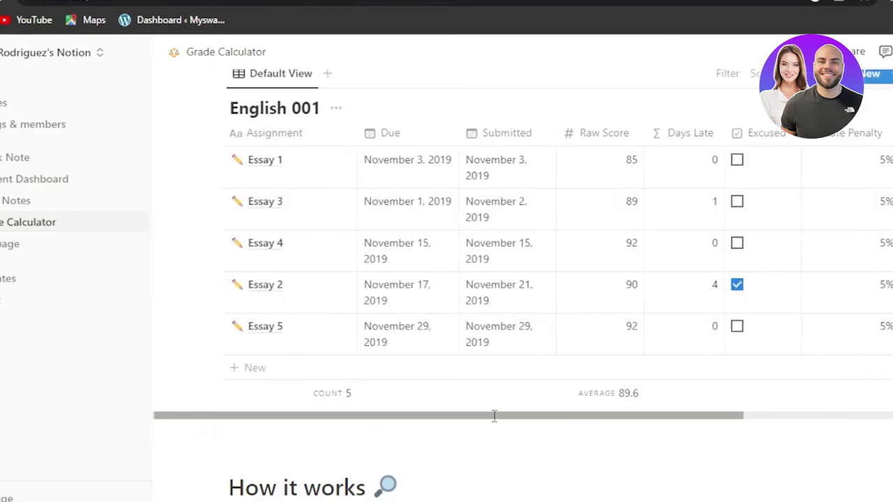
pyautogui.moveTo(493, 416); pyautogui.dragTo(530, 430)
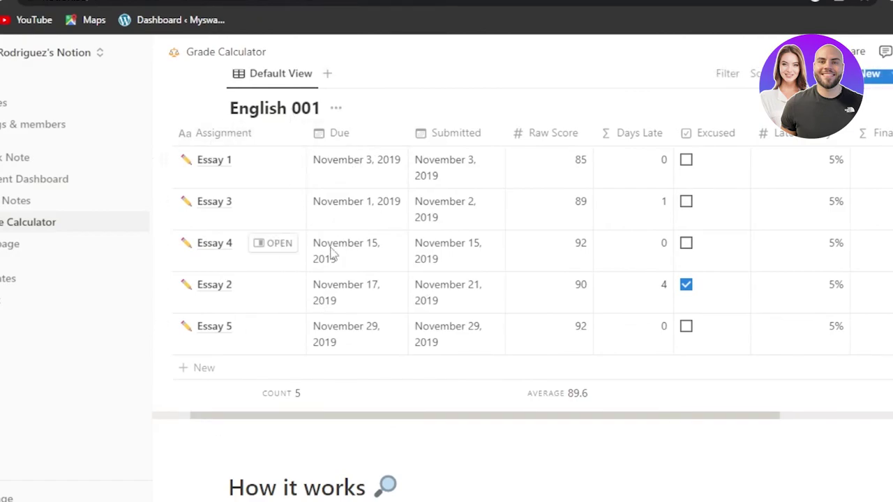
pyautogui.scroll(5, 531, 279)
pyautogui.scroll(-5, 530, 279)
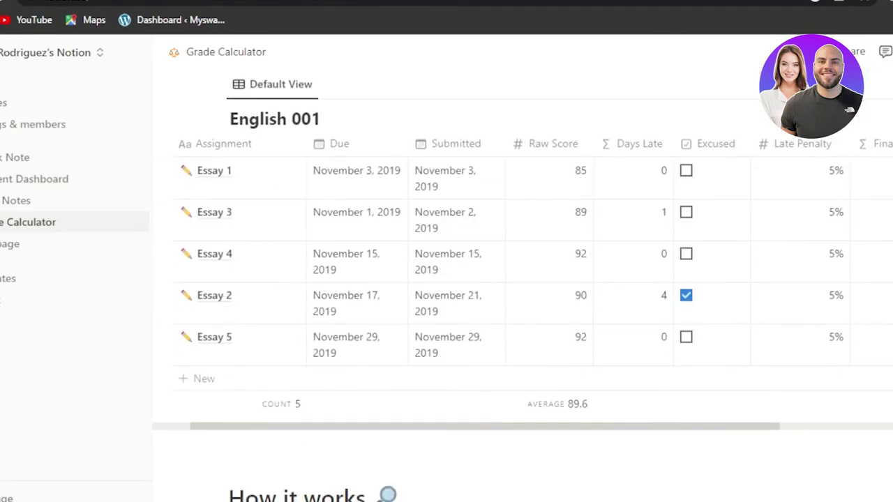
pyautogui.scroll(-2, 629, 349)
# Step: Add a new row named 'quiz' with a due date of November 30, 2022
pyautogui.click(195, 294)
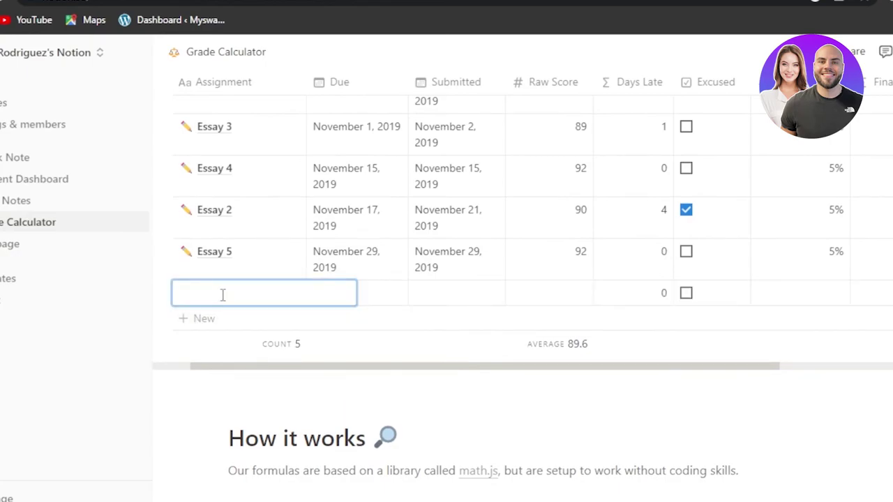
pyautogui.write('quiz')
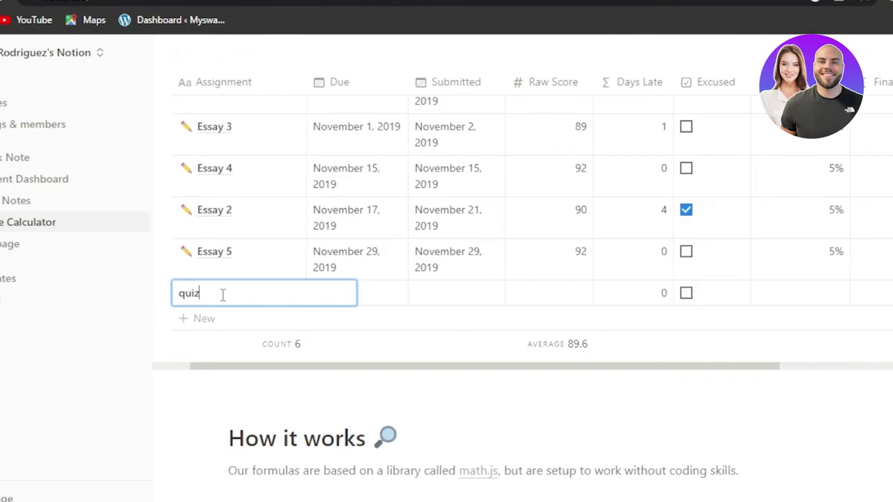
pyautogui.press('Return')
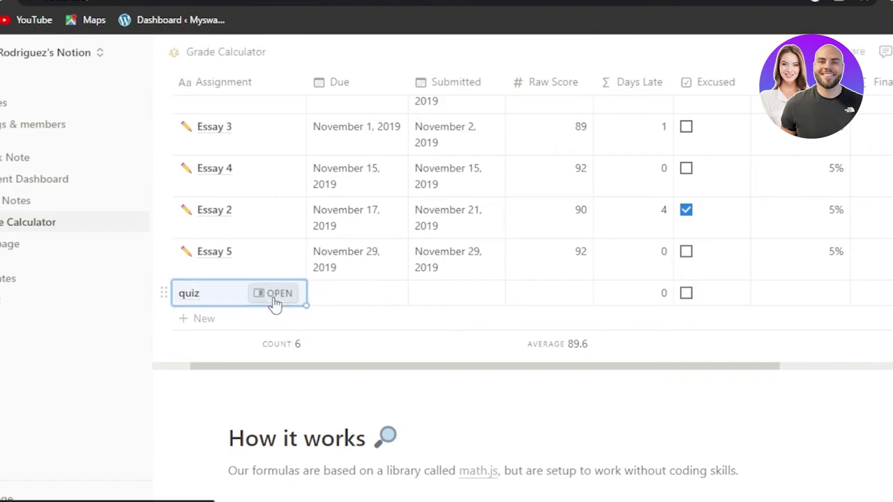
pyautogui.click(343, 299)
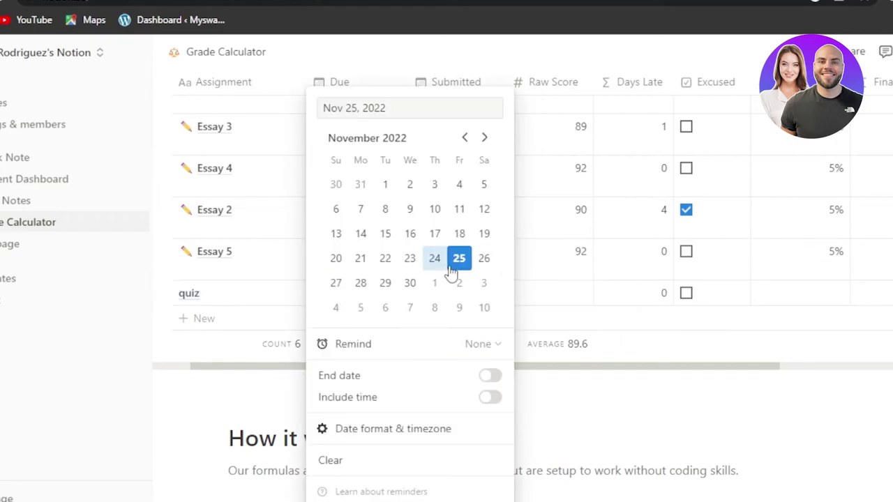
pyautogui.click(410, 284)
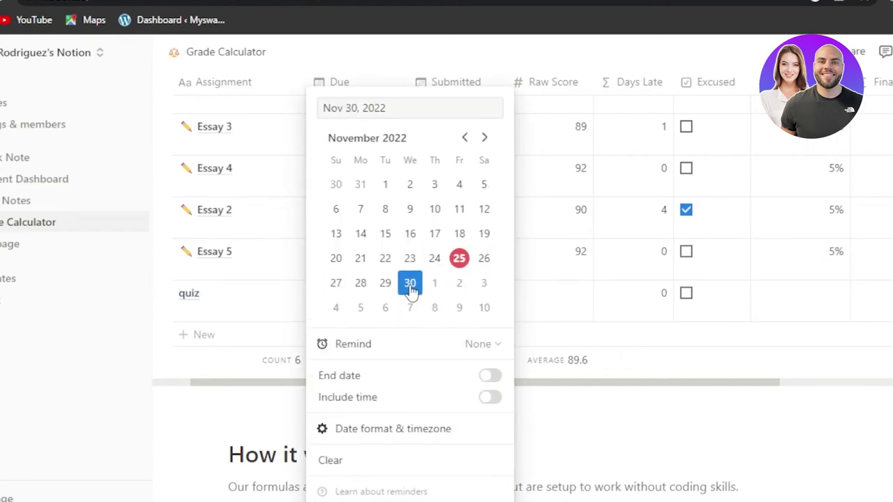
pyautogui.click(648, 388)
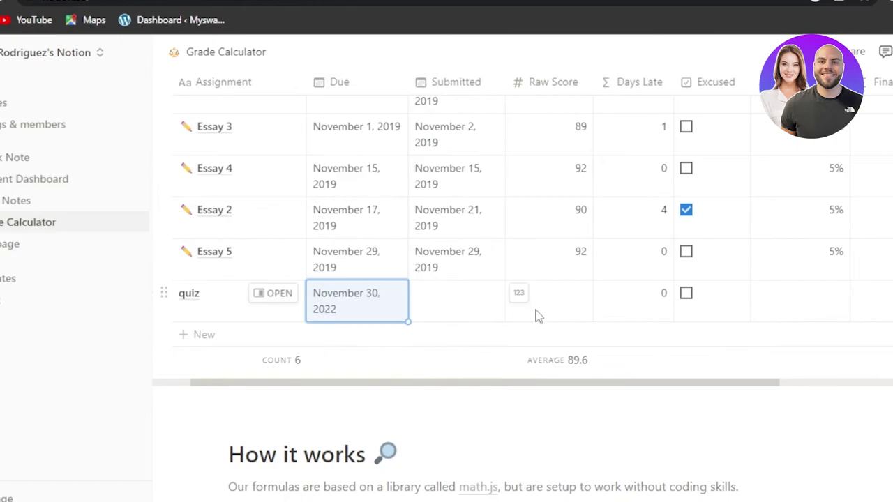
# Step: Give the quiz a submitted date of November 27, 2022 and a raw score of 95
pyautogui.click(454, 300)
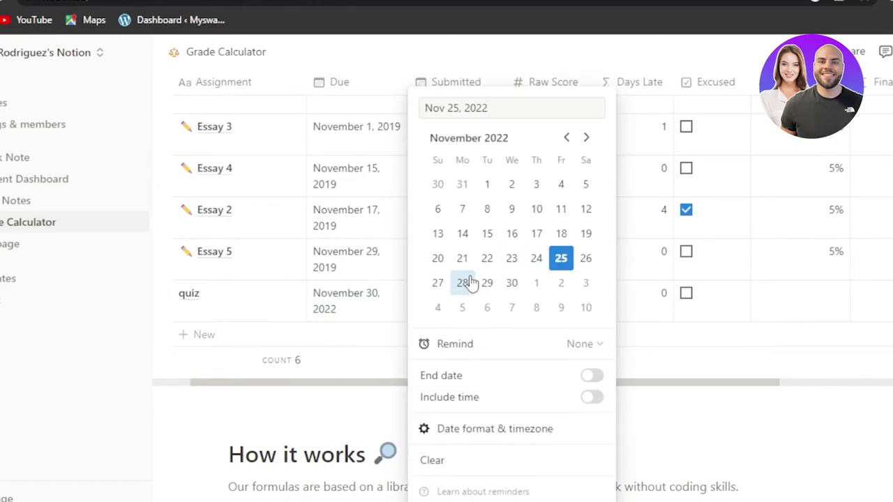
pyautogui.click(440, 283)
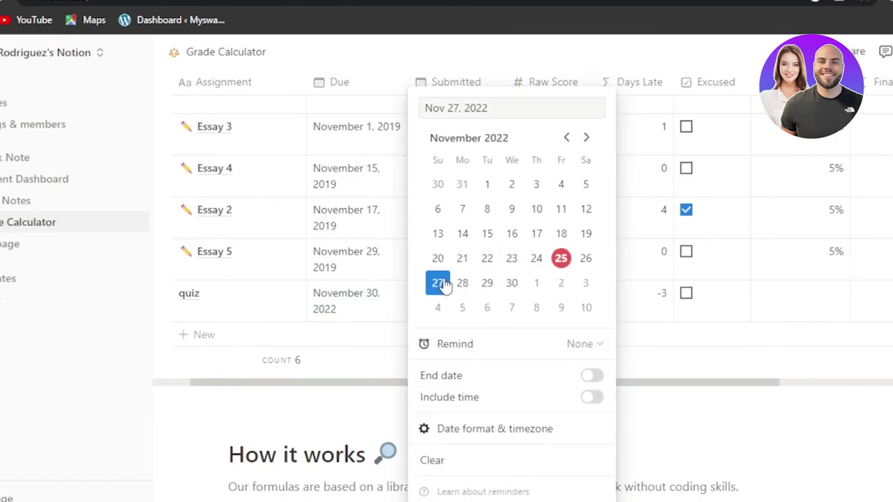
pyautogui.click(759, 429)
pyautogui.click(576, 313)
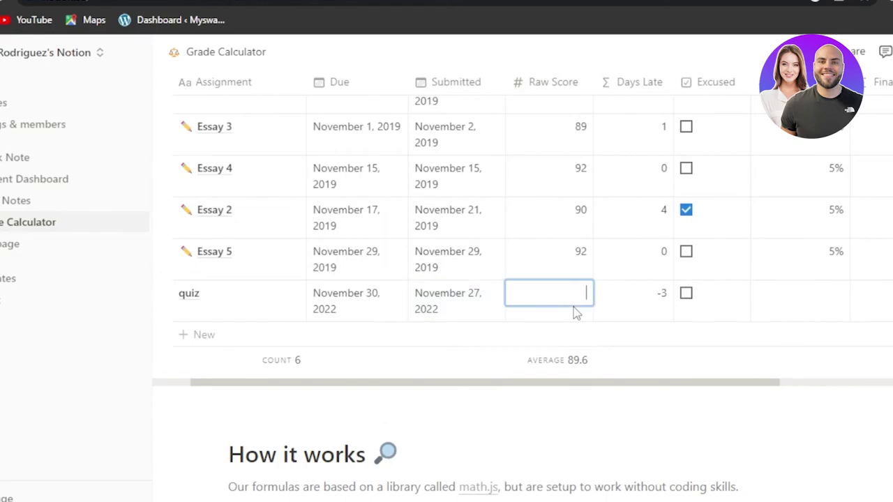
pyautogui.write('95')
pyautogui.press('Return')
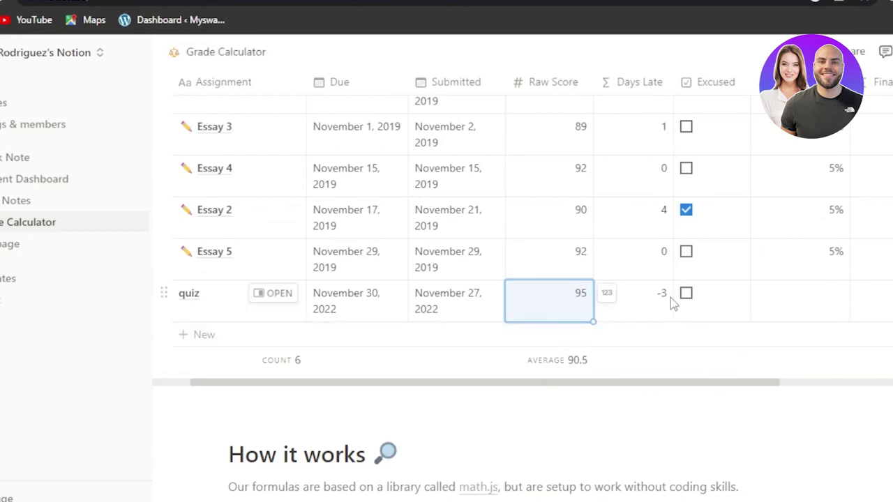
pyautogui.moveTo(701, 383); pyautogui.dragTo(834, 383)
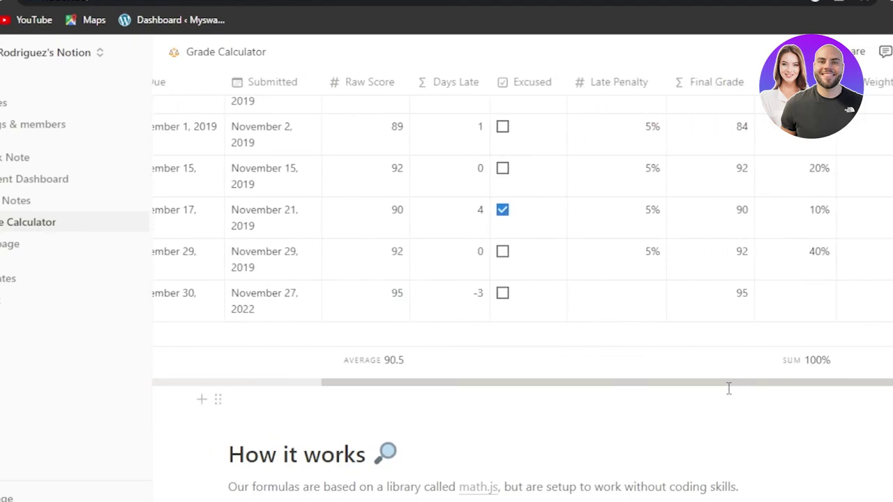
pyautogui.moveTo(716, 383); pyautogui.dragTo(786, 385)
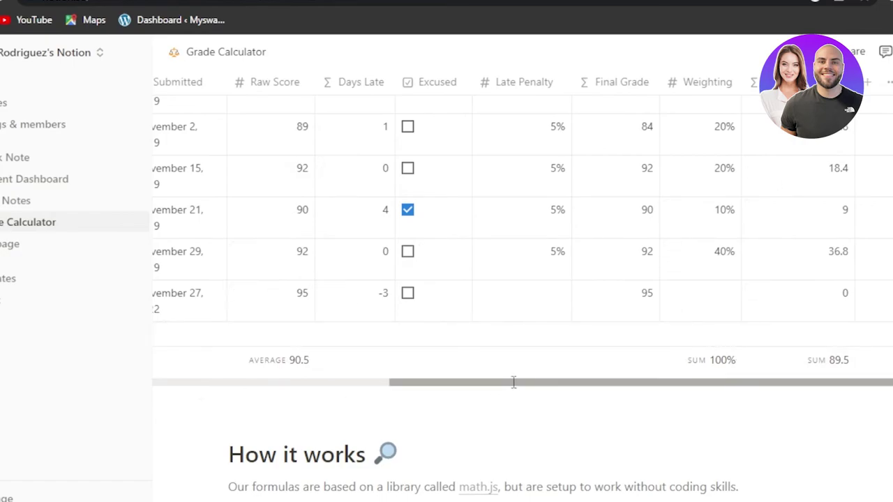
pyautogui.moveTo(514, 383); pyautogui.dragTo(510, 383)
pyautogui.hscroll(-5, 306, 368)
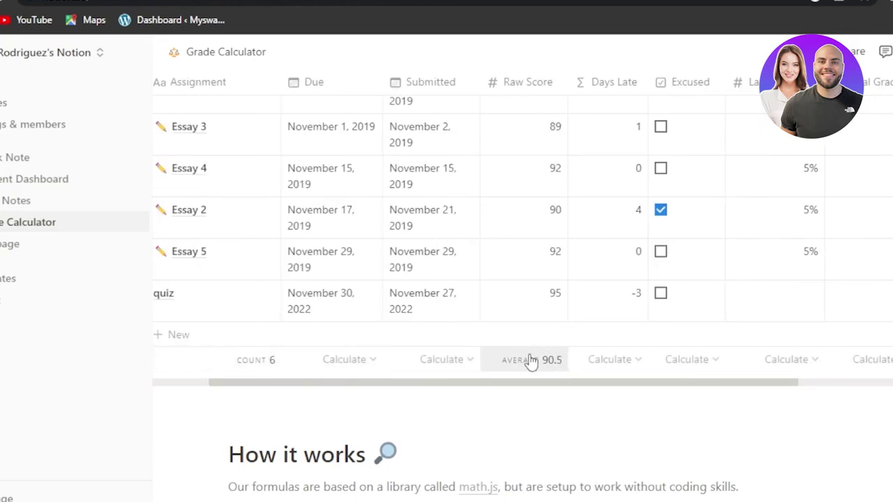
pyautogui.click(50, 282)
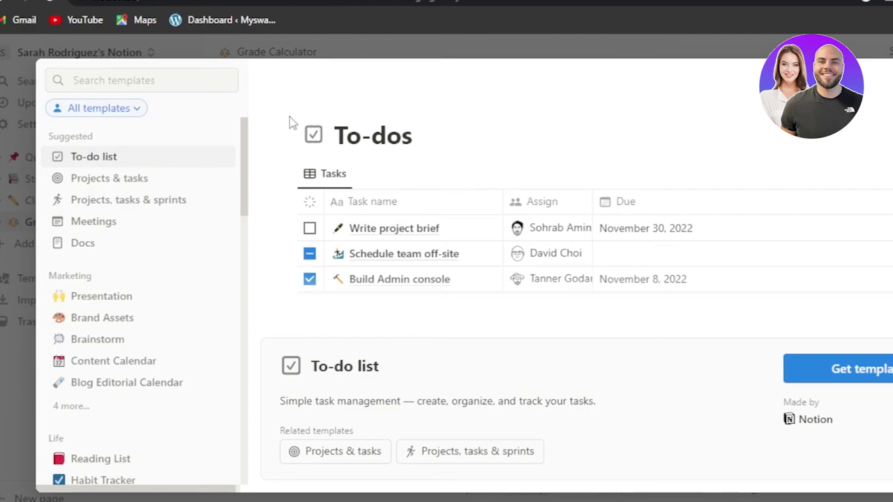
pyautogui.moveTo(200, 145); pyautogui.dragTo(138, 423)
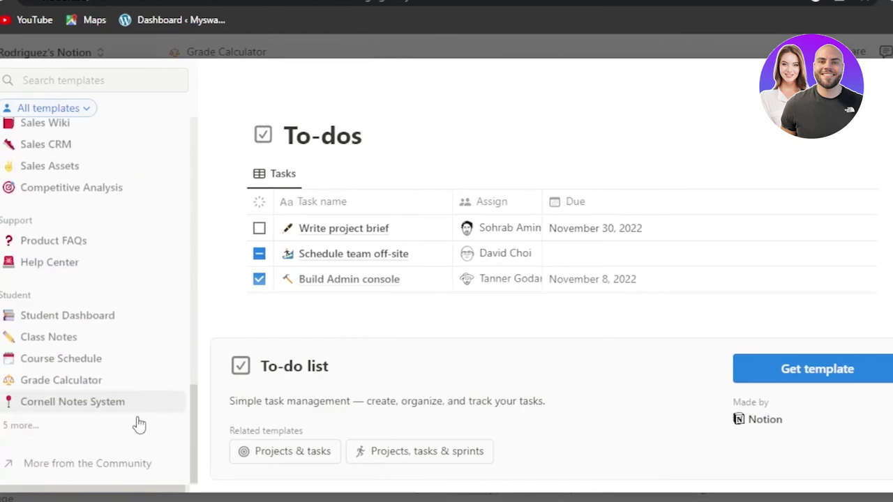
pyautogui.click(29, 427)
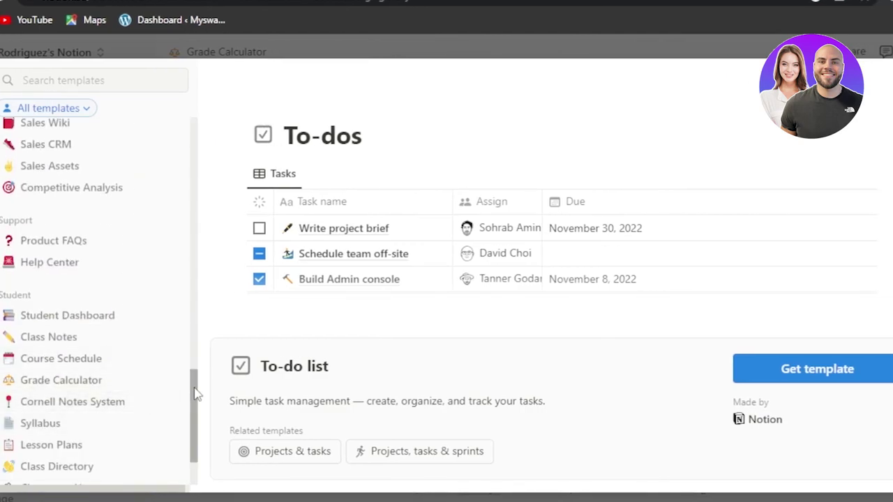
pyautogui.moveTo(195, 393); pyautogui.dragTo(196, 437)
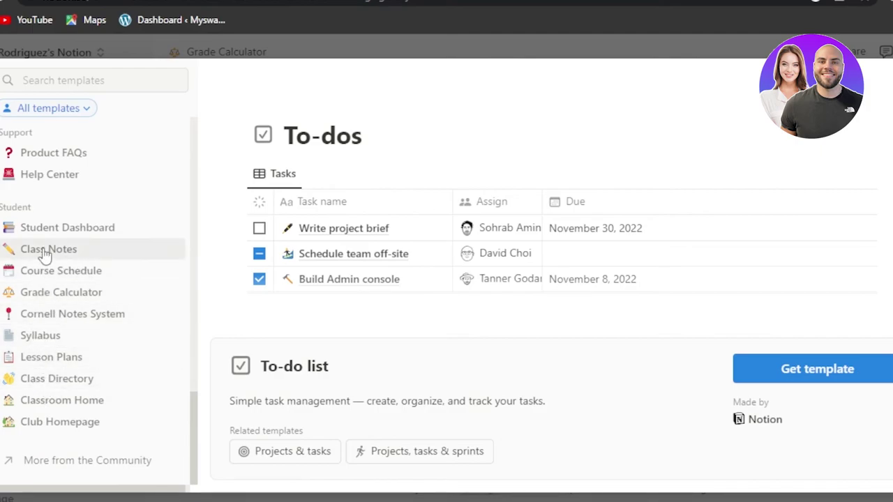
pyautogui.click(56, 274)
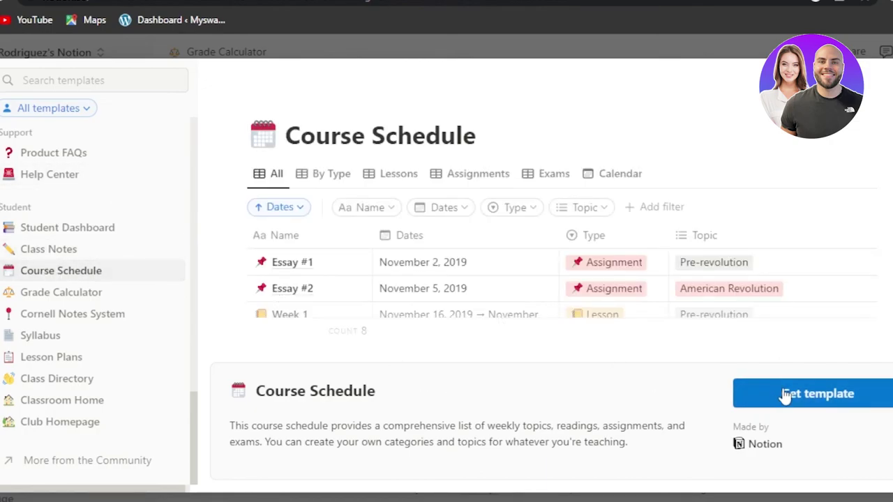
pyautogui.click(42, 337)
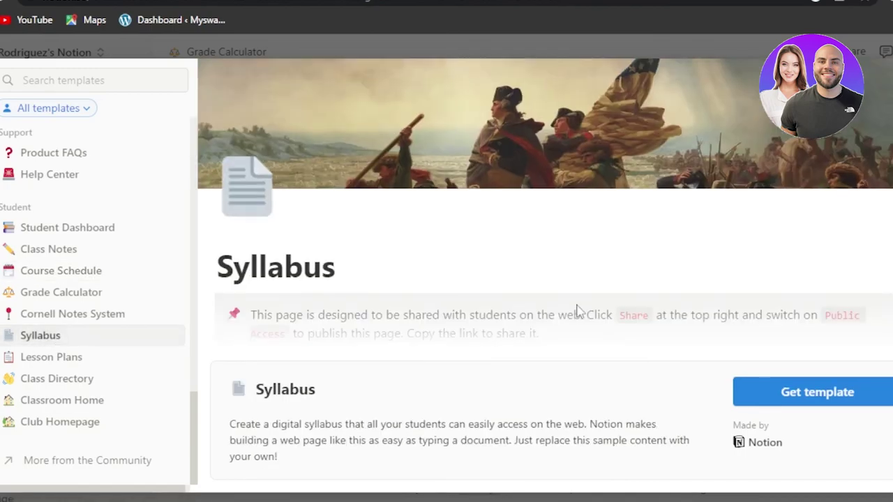
pyautogui.scroll(-10, 551, 209)
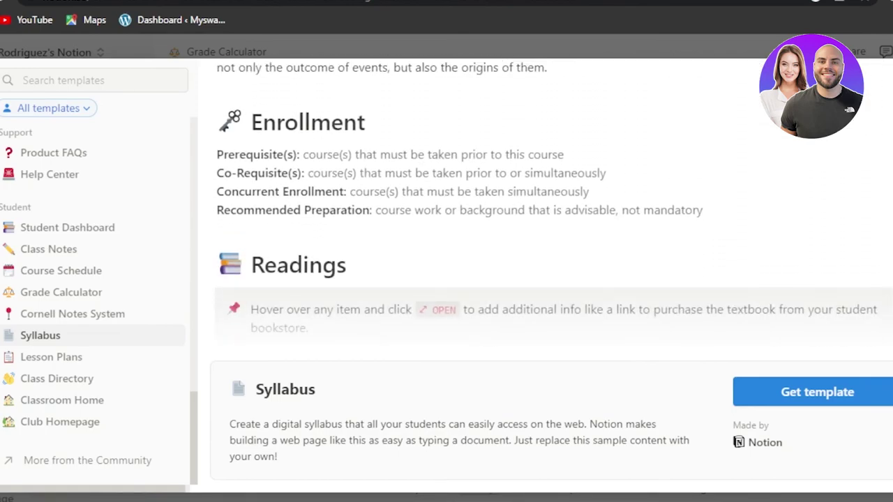
pyautogui.scroll(-8, 551, 209)
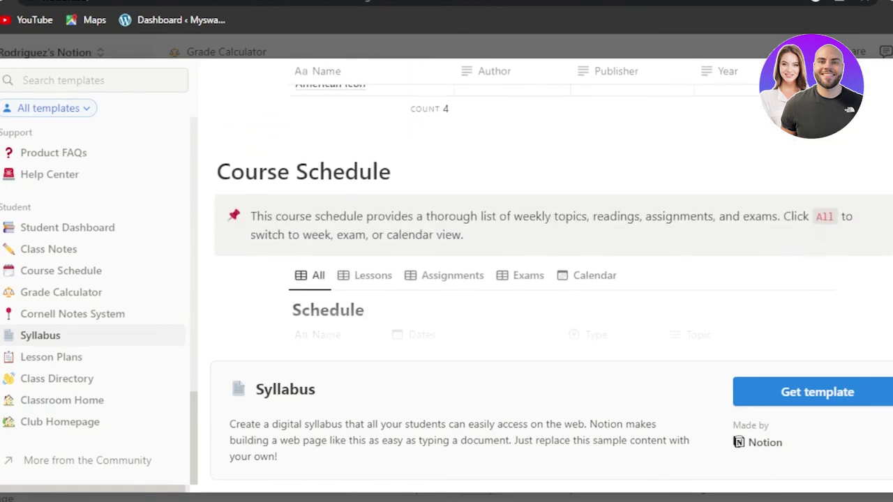
pyautogui.scroll(-3, 551, 209)
pyautogui.scroll(20, 551, 210)
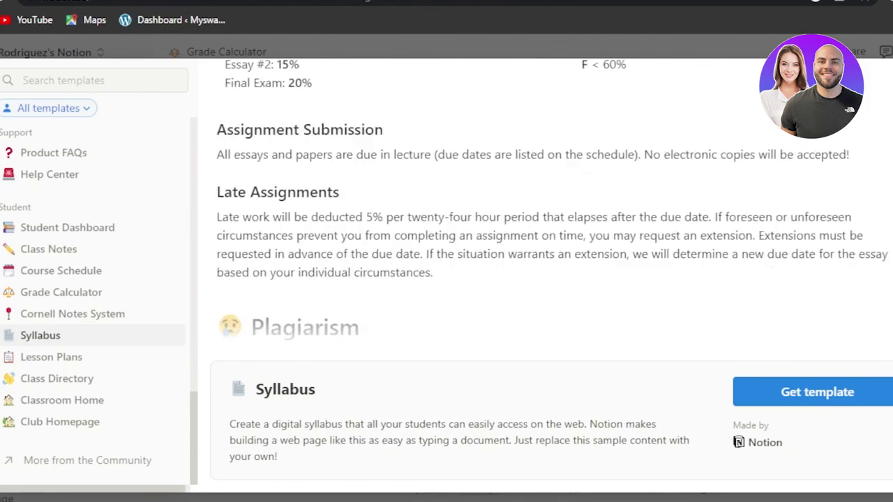
pyautogui.scroll(-15, 551, 210)
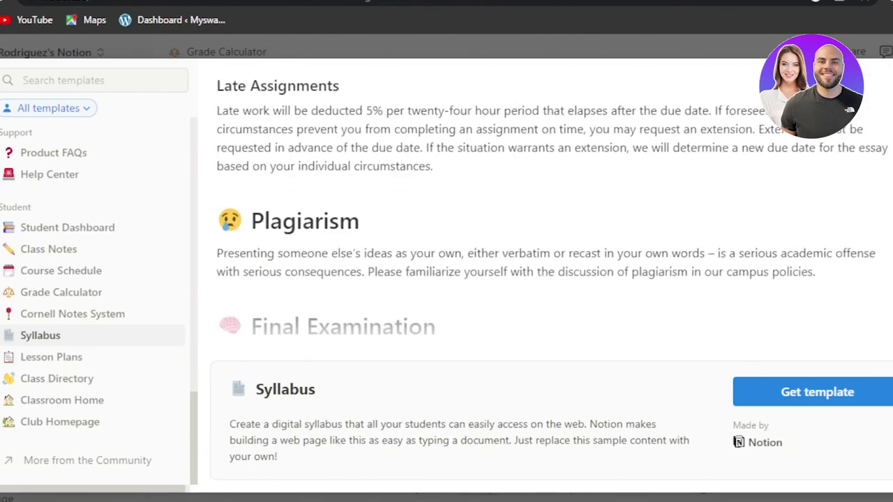
pyautogui.scroll(12, 551, 209)
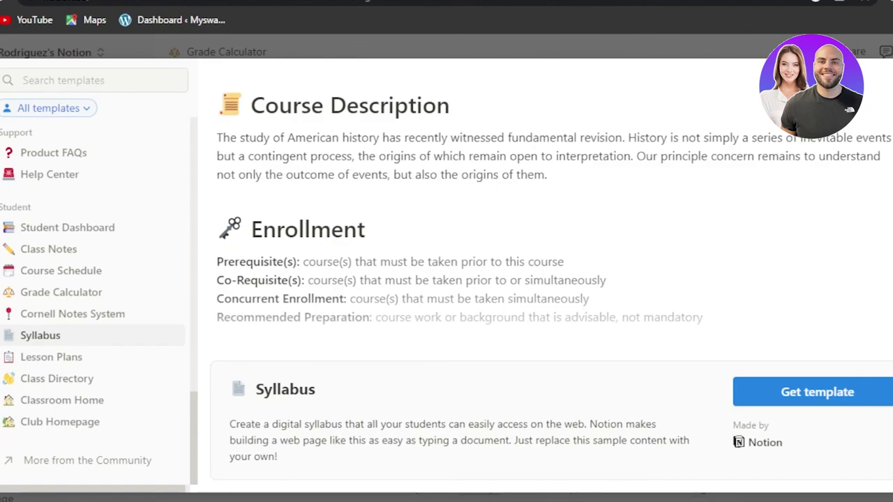
pyautogui.click(688, 43)
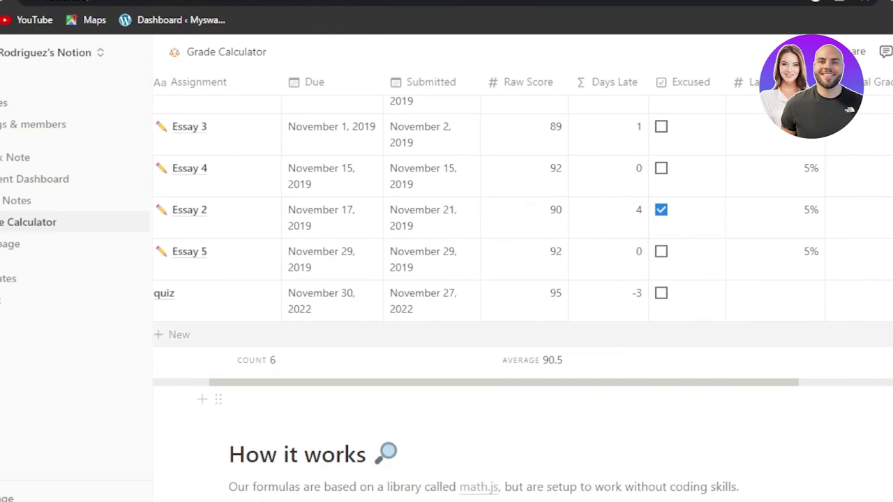
# Step: Browse the Student Dashboard page, then open Class Notes from the sidebar
pyautogui.scroll(10, 266, 300)
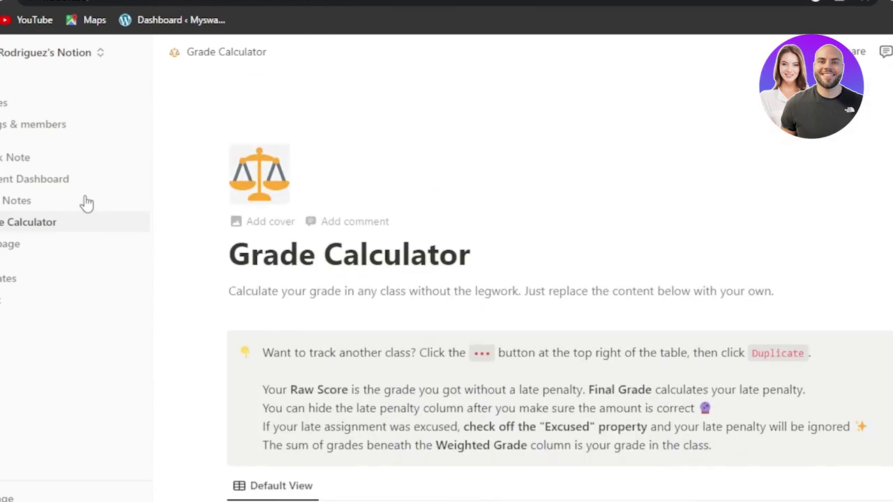
pyautogui.click(3, 180)
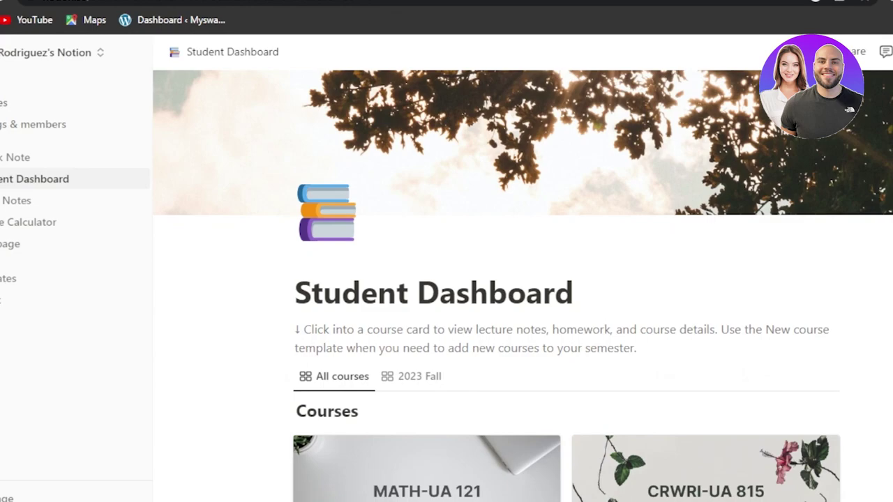
pyautogui.scroll(-20, 523, 279)
pyautogui.scroll(10, 523, 279)
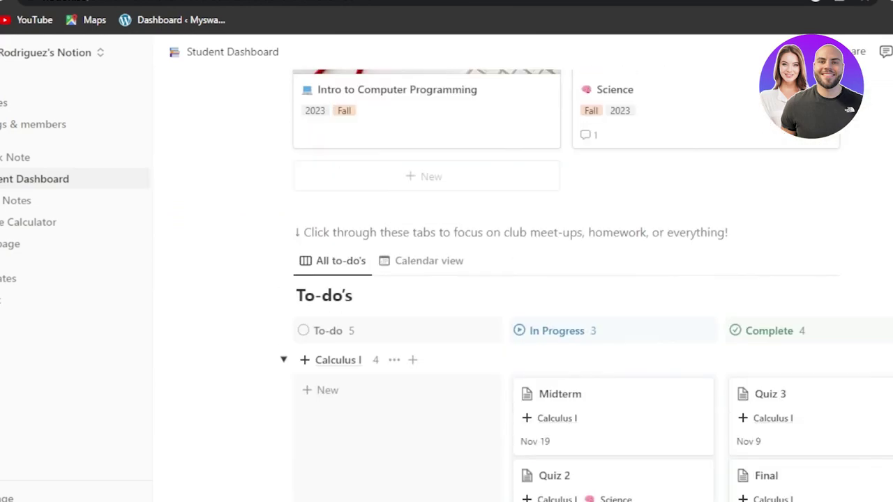
pyautogui.scroll(10, 621, 253)
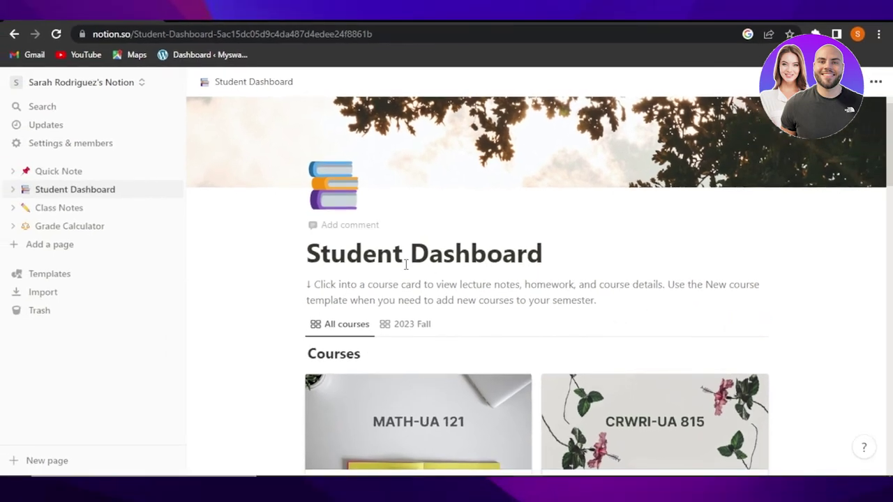
pyautogui.click(76, 215)
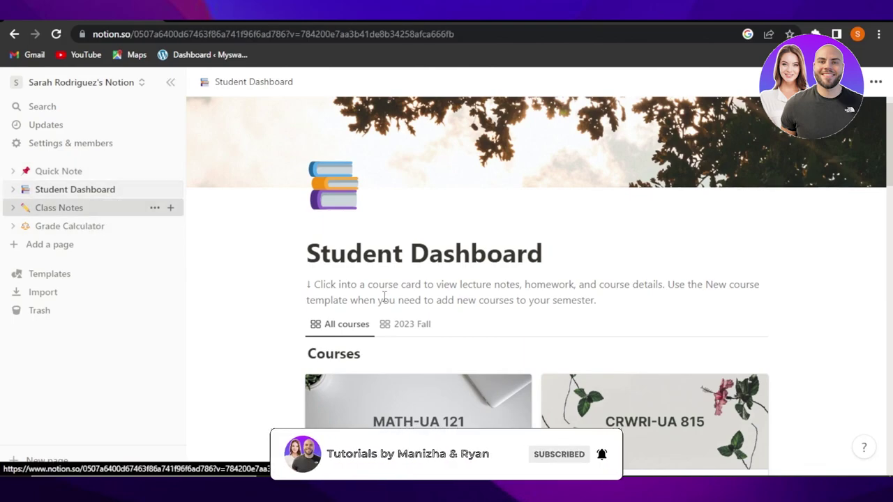